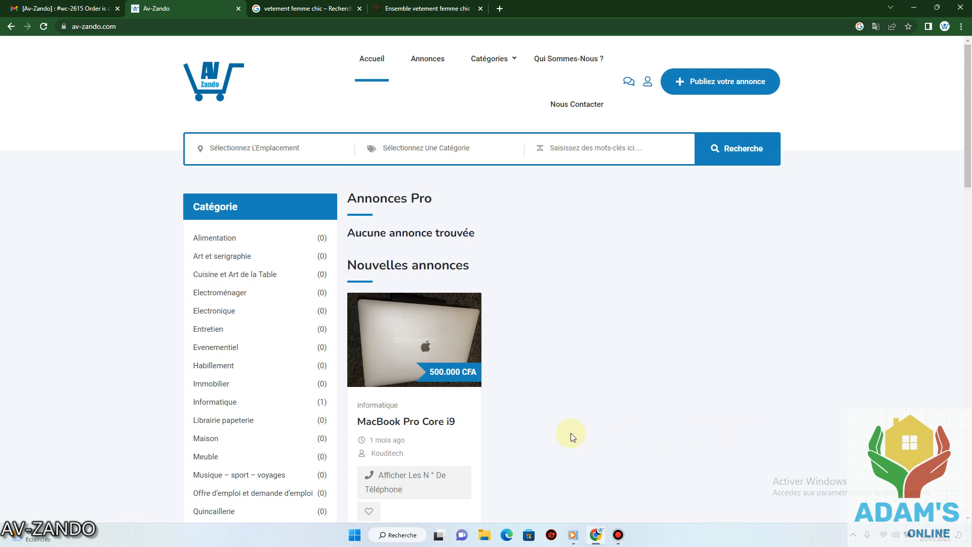
Look over the homepage listings, then go to the 'Publiez votre annonce' ad publishing page.
{"action": "scroll", "coordinate": [271, 274], "scroll_direction": "down", "scroll_amount": 2}
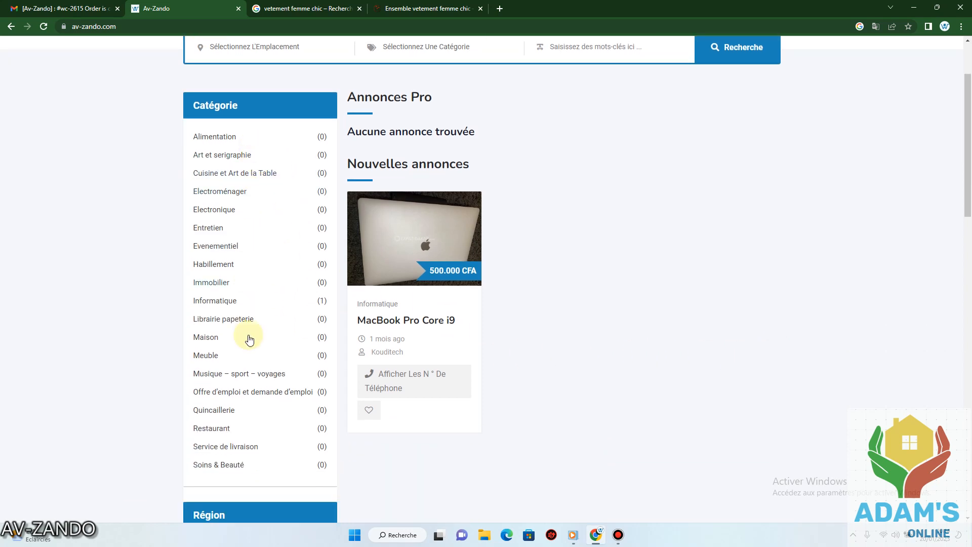
{"action": "scroll", "coordinate": [283, 279], "scroll_direction": "up", "scroll_amount": 2}
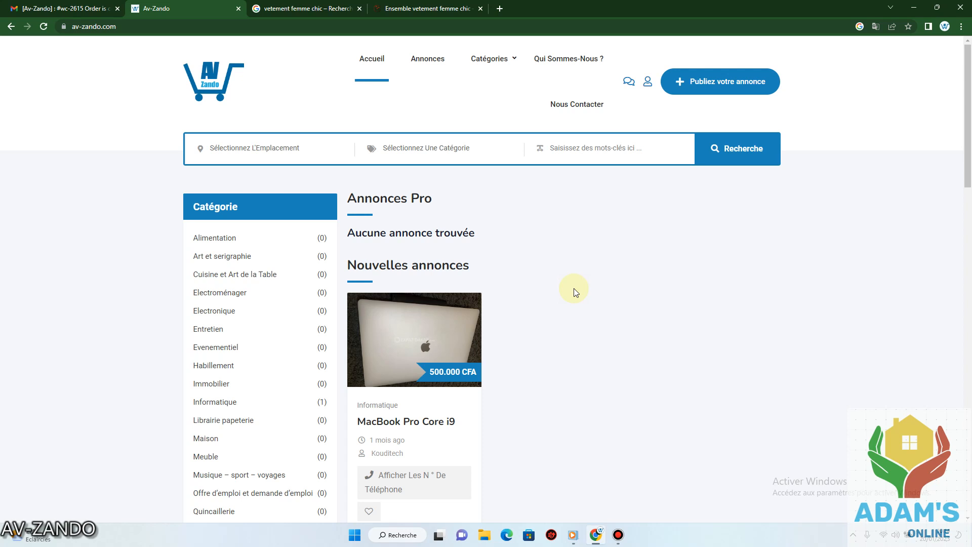
{"action": "left_click", "coordinate": [713, 89]}
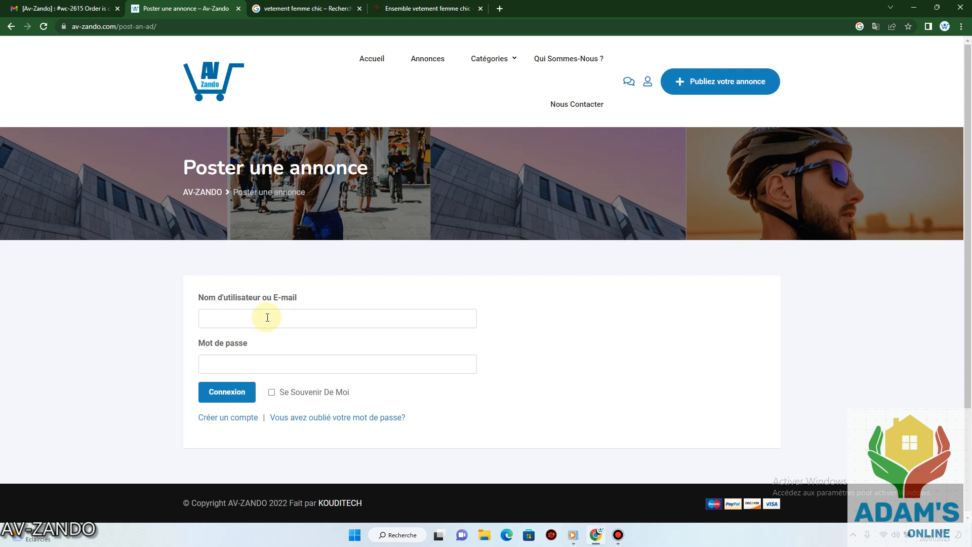
Follow the 'Créer un compte' link to reach the registration form.
{"action": "left_click", "coordinate": [228, 418]}
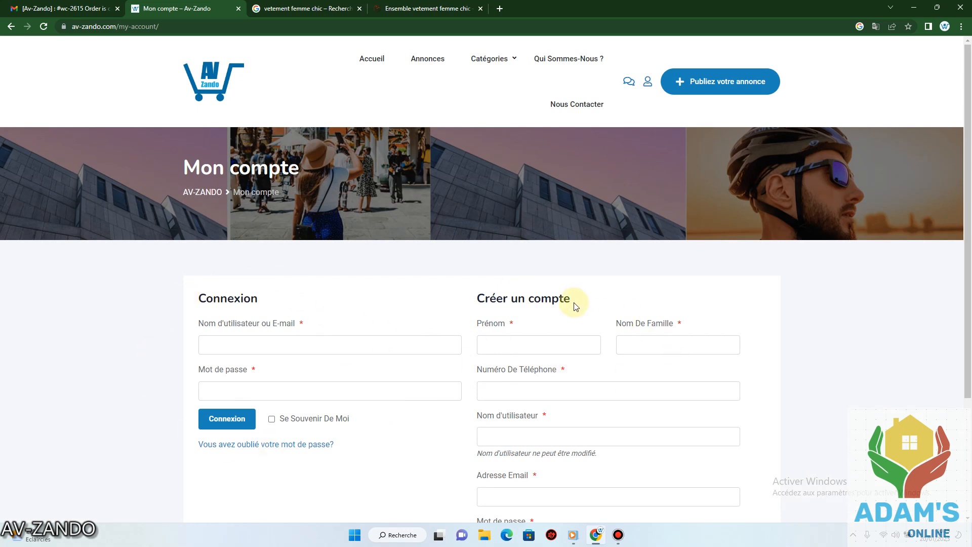
Enter the seller's first name, family name and phone number in the registration form.
{"action": "scroll", "coordinate": [543, 234], "scroll_direction": "down", "scroll_amount": 3}
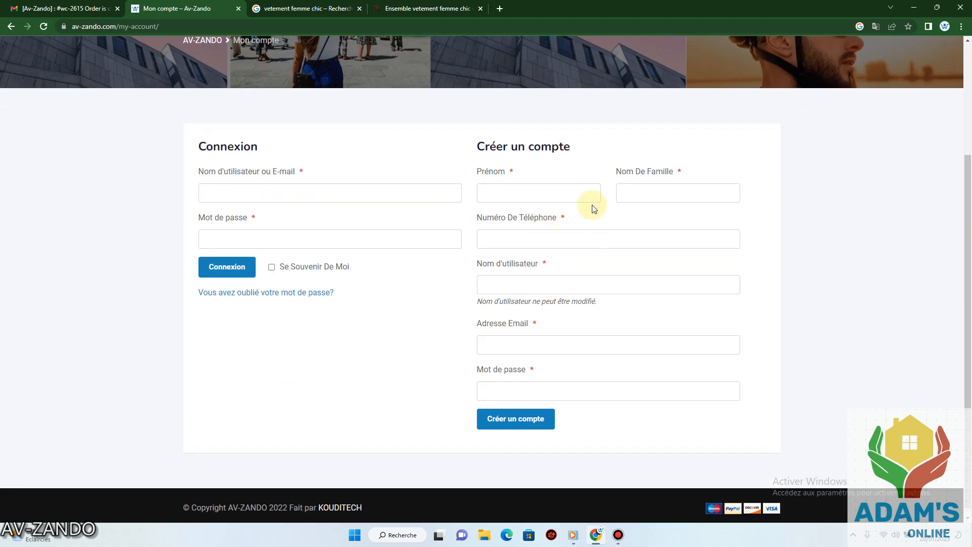
{"action": "left_click", "coordinate": [522, 194]}
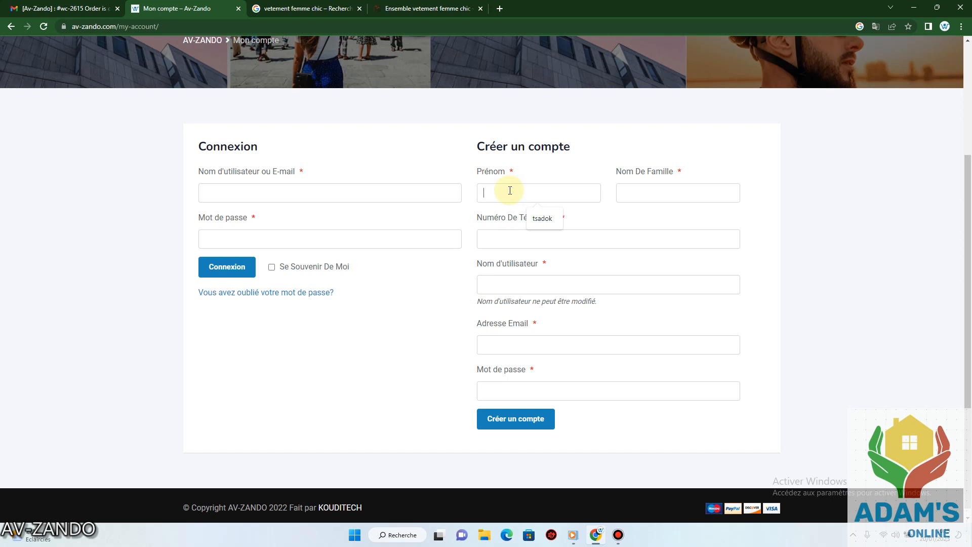
{"action": "left_click", "coordinate": [636, 188]}
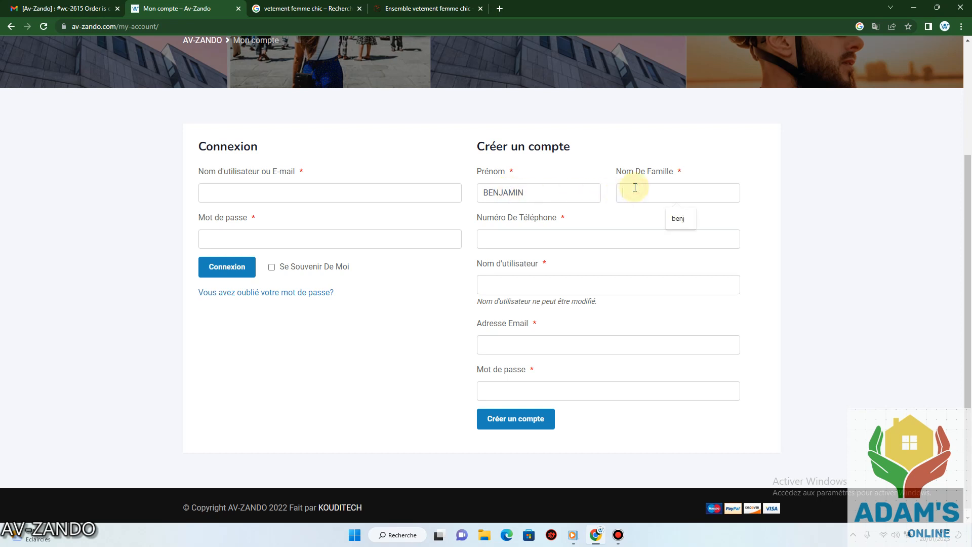
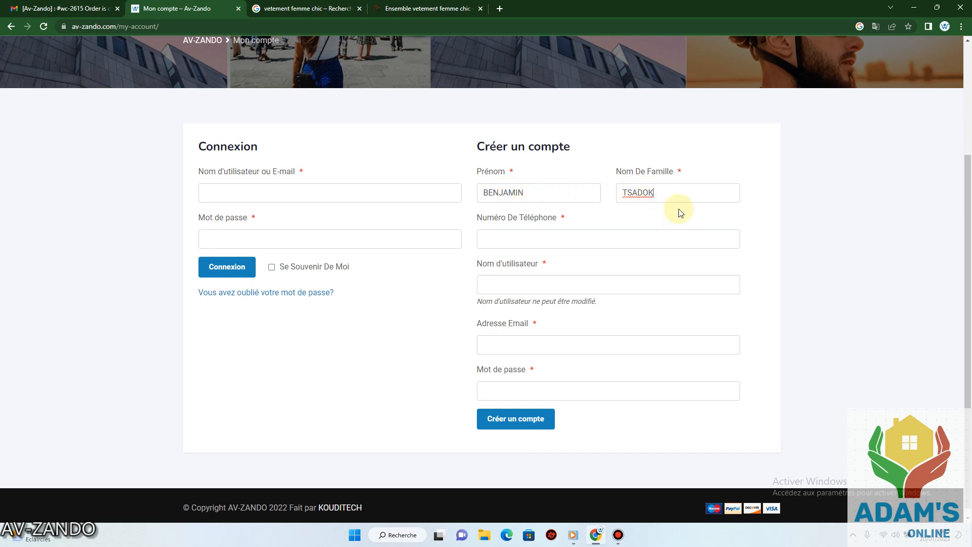
{"action": "left_click", "coordinate": [515, 240]}
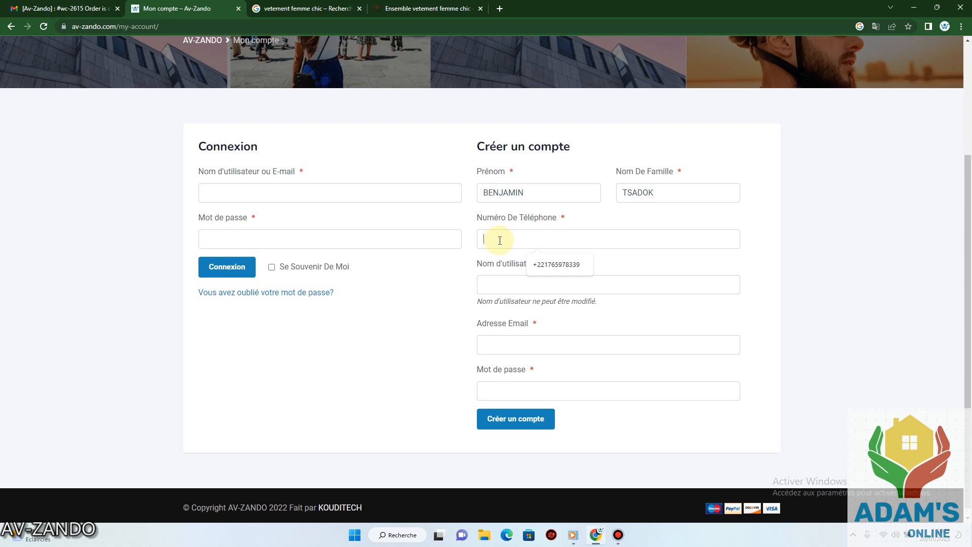
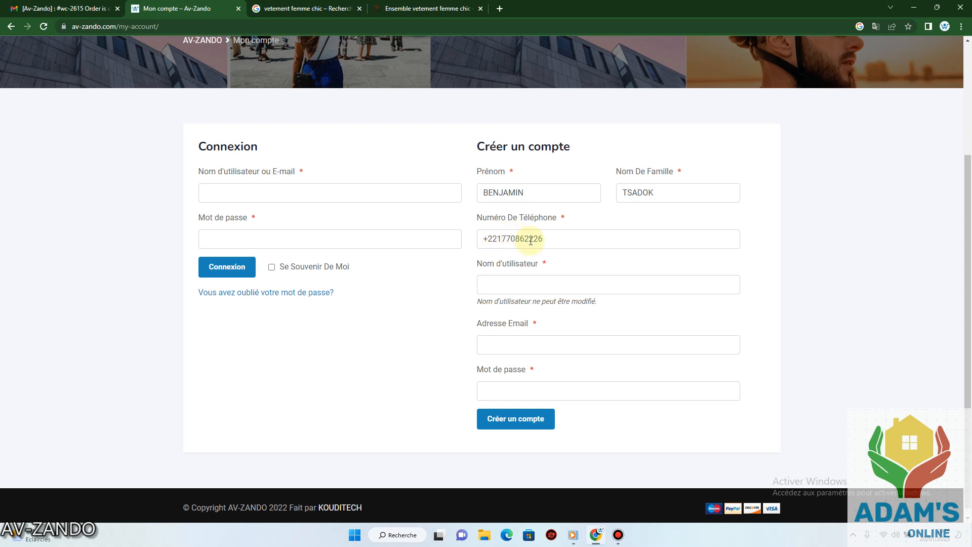
{"action": "left_click", "coordinate": [508, 287]}
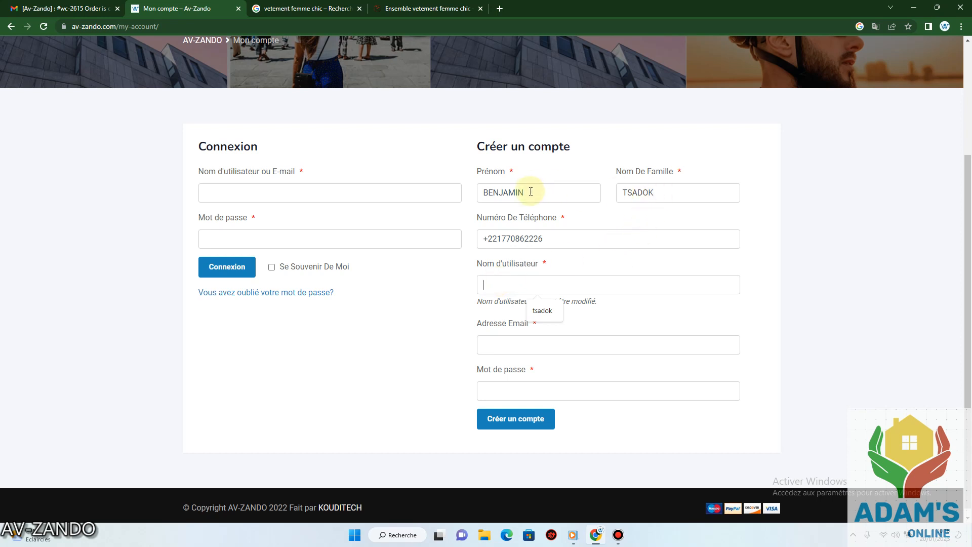
Enter the username, the corrected Gmail e-mail address and the account password.
{"action": "type", "text": "BEN"}
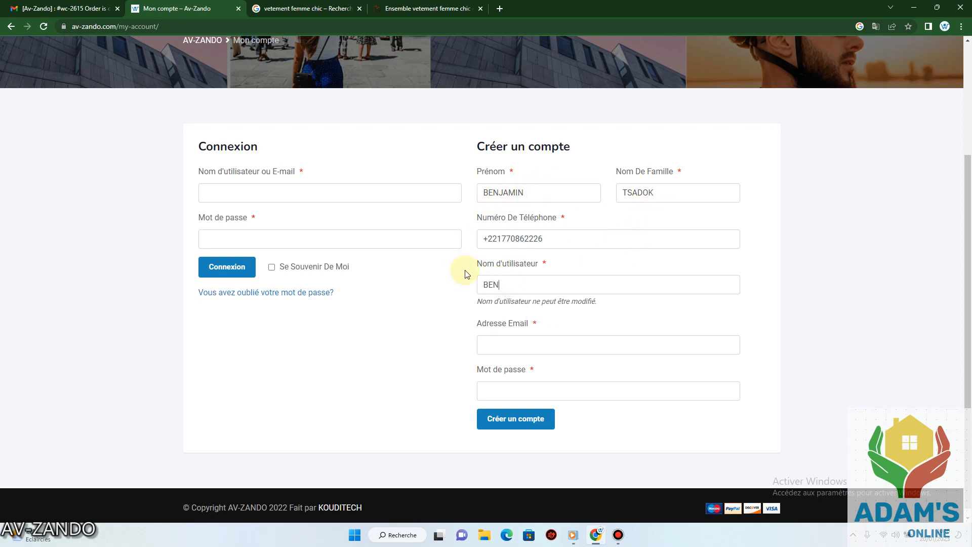
{"action": "type", "text": "JAMI?"}
{"action": "key", "text": "BackSpace"}
{"action": "type", "text": "N"}
{"action": "left_click", "coordinate": [507, 342]}
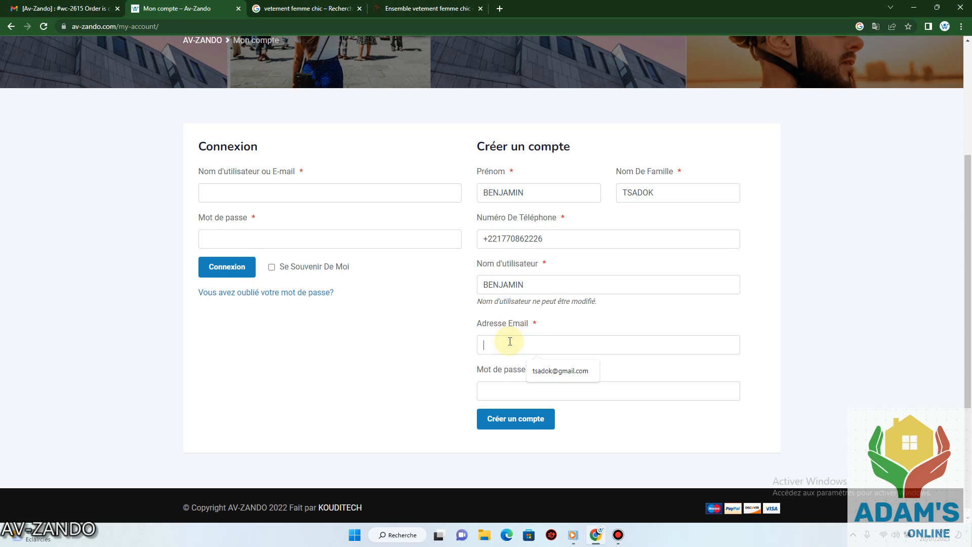
{"action": "type", "text": "BENJAMI"}
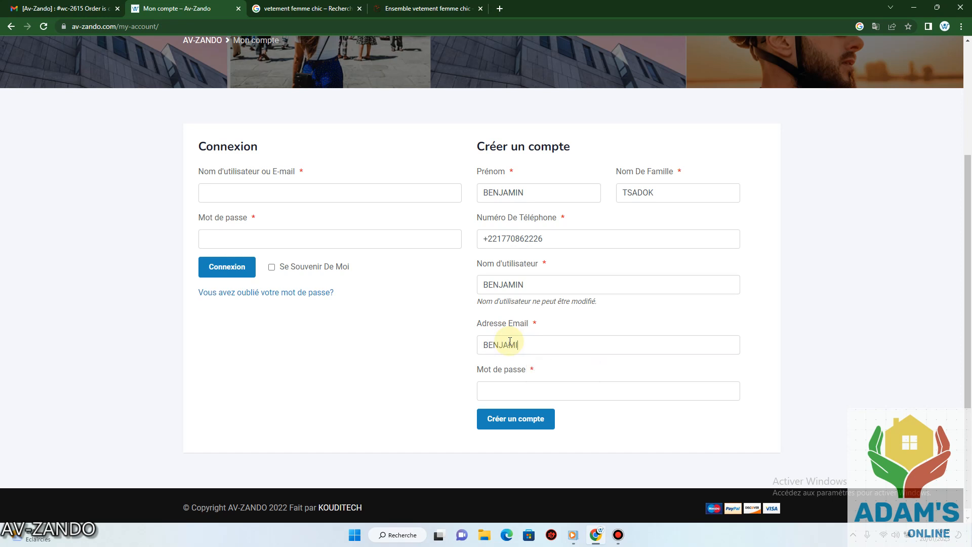
{"action": "key", "text": "BackSpace"}
{"action": "key", "text": "BackSpace"}
{"action": "key", "text": "BackSpace"}
{"action": "key", "text": "BackSpace"}
{"action": "key", "text": "BackSpace"}
{"action": "key", "text": "BackSpace"}
{"action": "type", "text": "bz"}
{"action": "key", "text": "BackSpace"}
{"action": "left_click", "coordinate": [506, 391]}
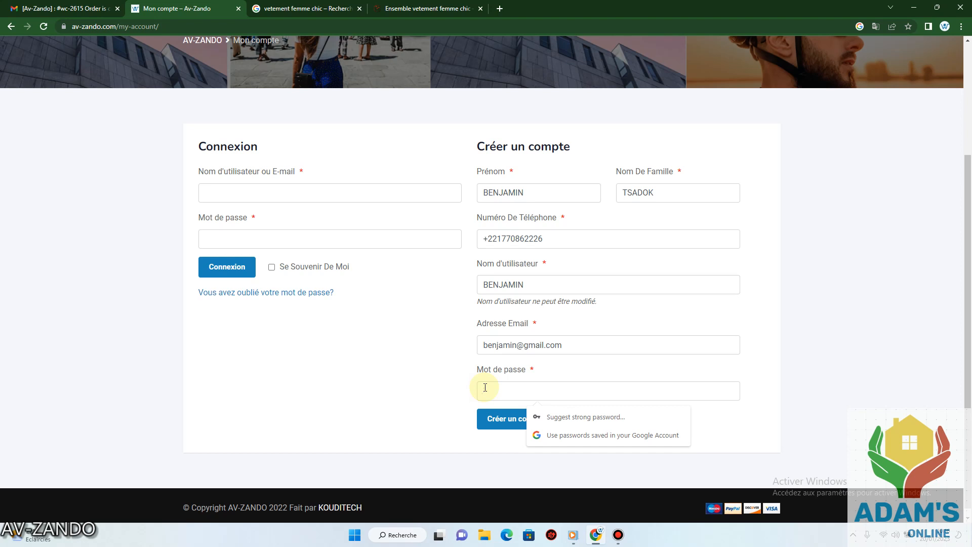
{"action": "type", "text": "•••••••"}
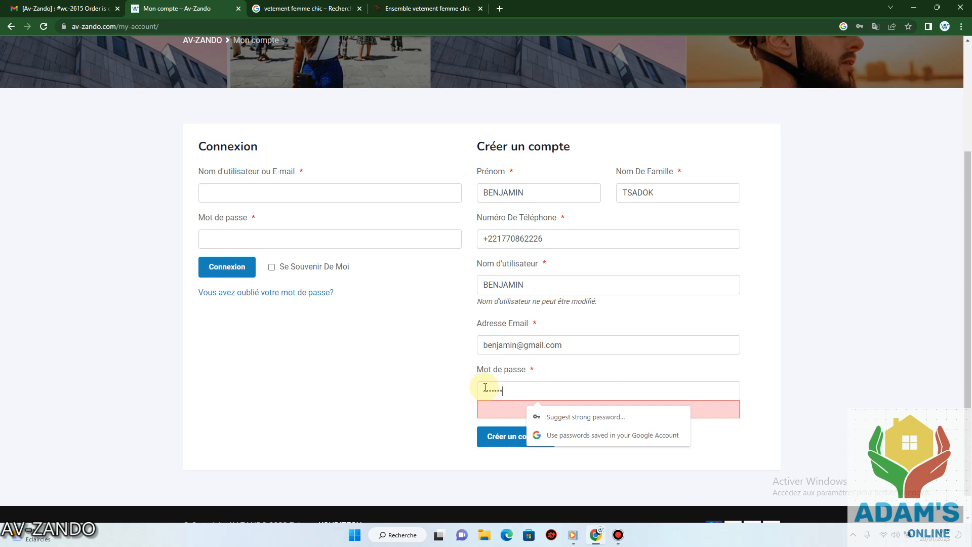
{"action": "type", "text": "••••"}
Replace the already-registered phone number with a new one, re-enter the password and resubmit.
{"action": "left_click", "coordinate": [499, 439]}
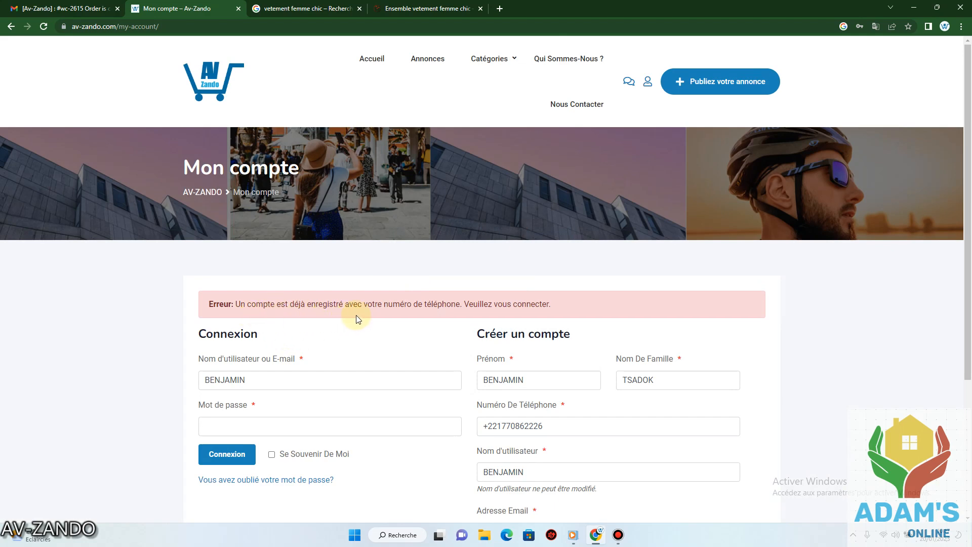
{"action": "scroll", "coordinate": [537, 380], "scroll_direction": "down", "scroll_amount": 3}
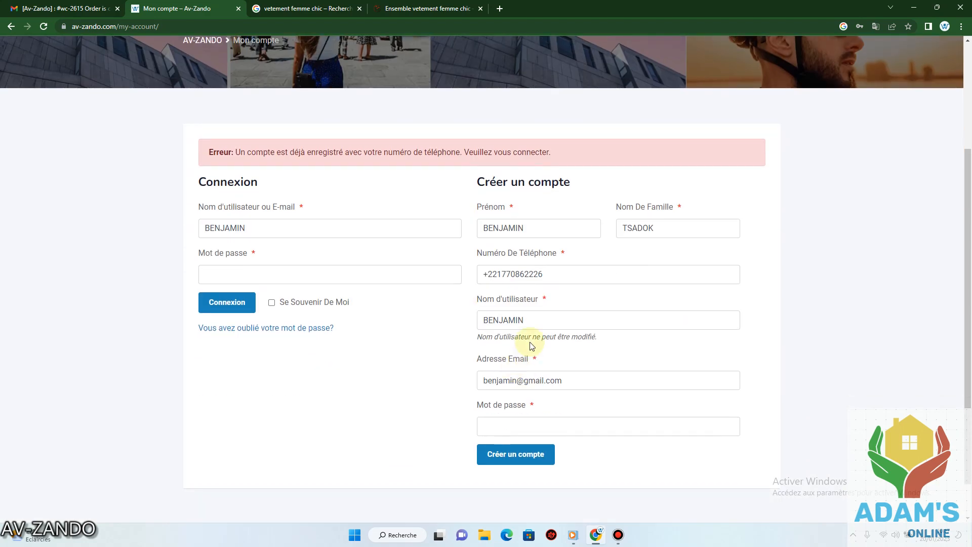
{"action": "left_click_drag", "start_coordinate": [547, 274], "coordinate": [507, 274]}
{"action": "type", "text": "6"}
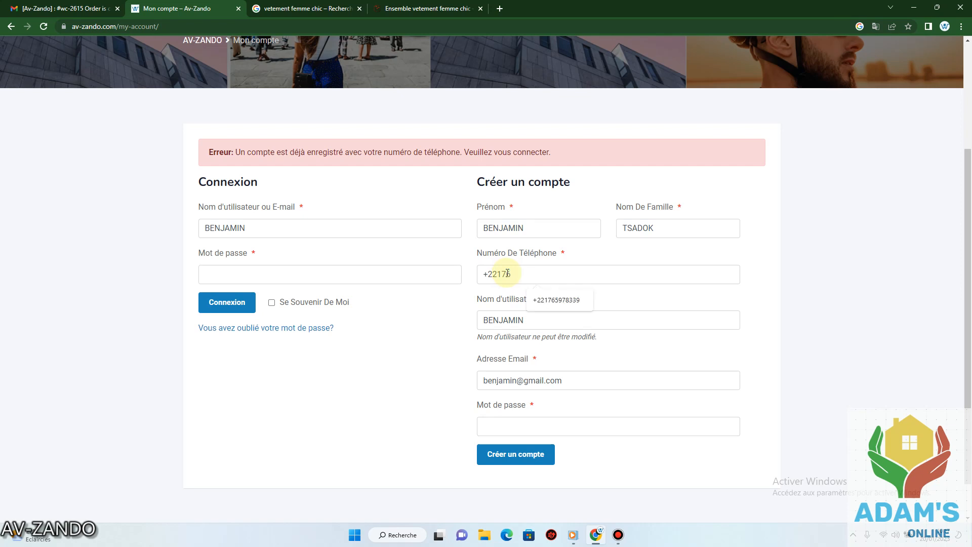
{"action": "type", "text": "5978339"}
{"action": "scroll", "coordinate": [513, 390], "scroll_direction": "down", "scroll_amount": 1}
{"action": "left_click", "coordinate": [513, 389]}
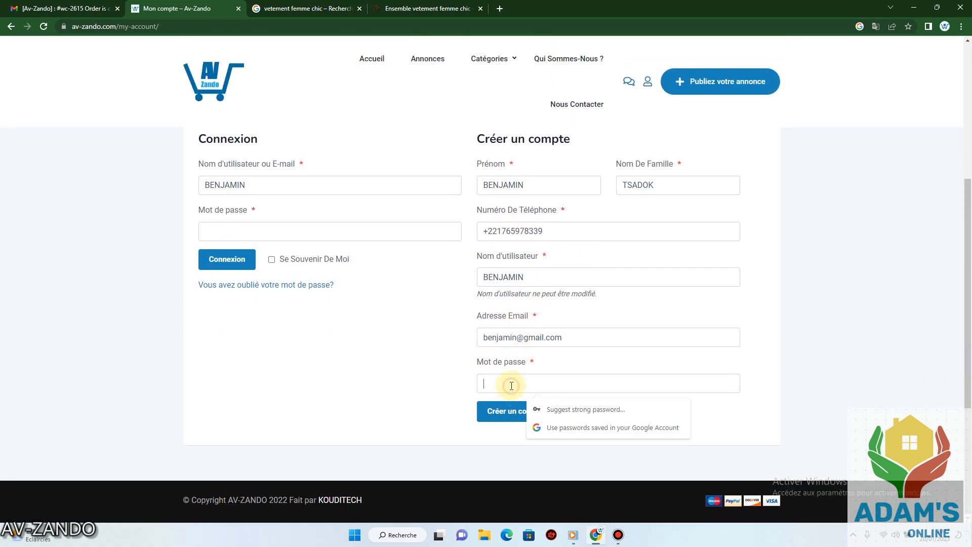
{"action": "type", "text": "12345678"}
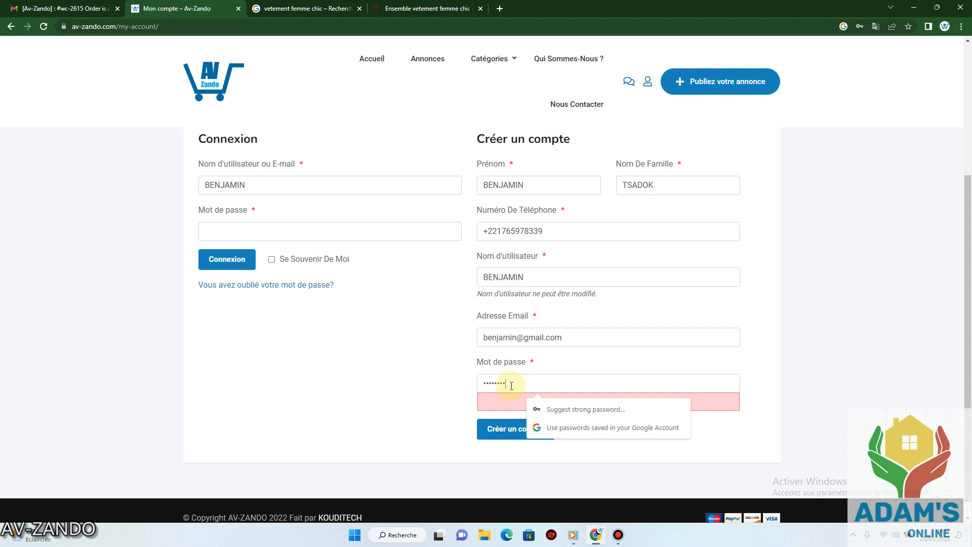
{"action": "type", "text": "9012"}
{"action": "left_click", "coordinate": [502, 430]}
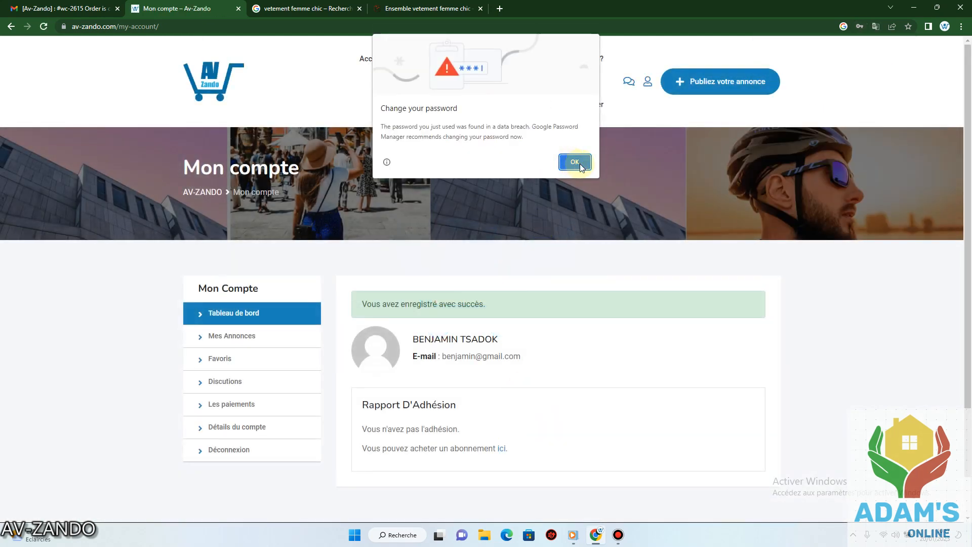
Dismiss Chrome's compromised-password alert and decline saving the password.
{"action": "left_click", "coordinate": [571, 158]}
{"action": "scroll", "coordinate": [404, 338], "scroll_direction": "down", "scroll_amount": 1}
{"action": "scroll", "coordinate": [404, 338], "scroll_direction": "down", "scroll_amount": 1}
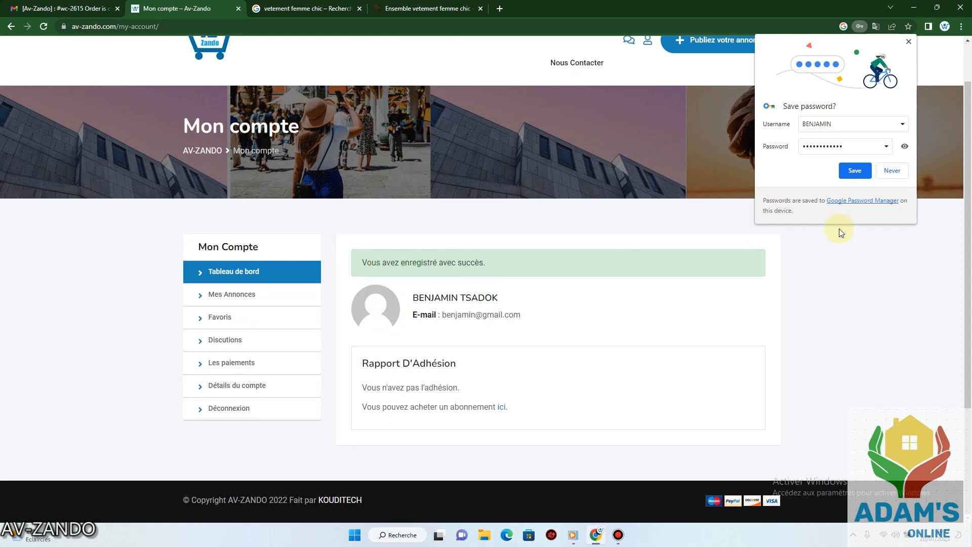
{"action": "left_click", "coordinate": [891, 171]}
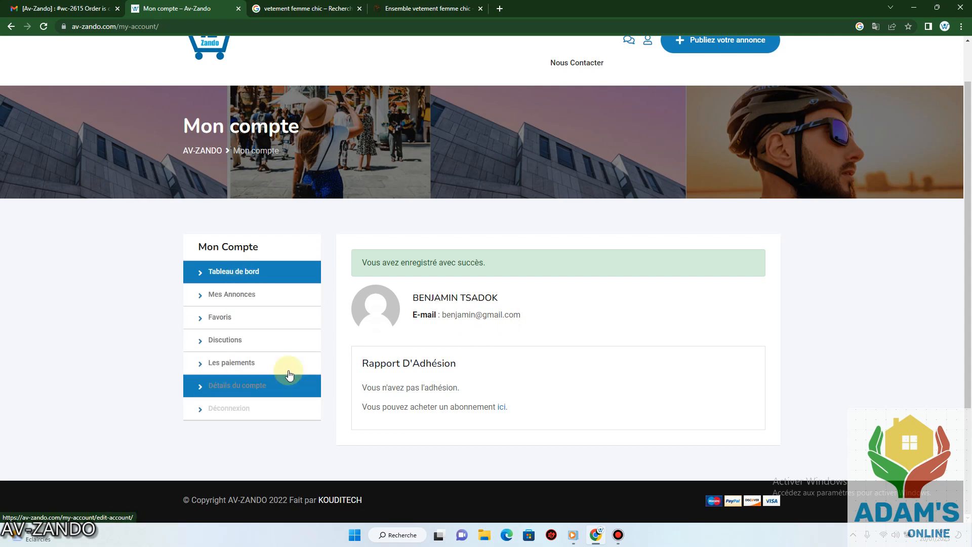
{"action": "scroll", "coordinate": [493, 304], "scroll_direction": "up", "scroll_amount": 1}
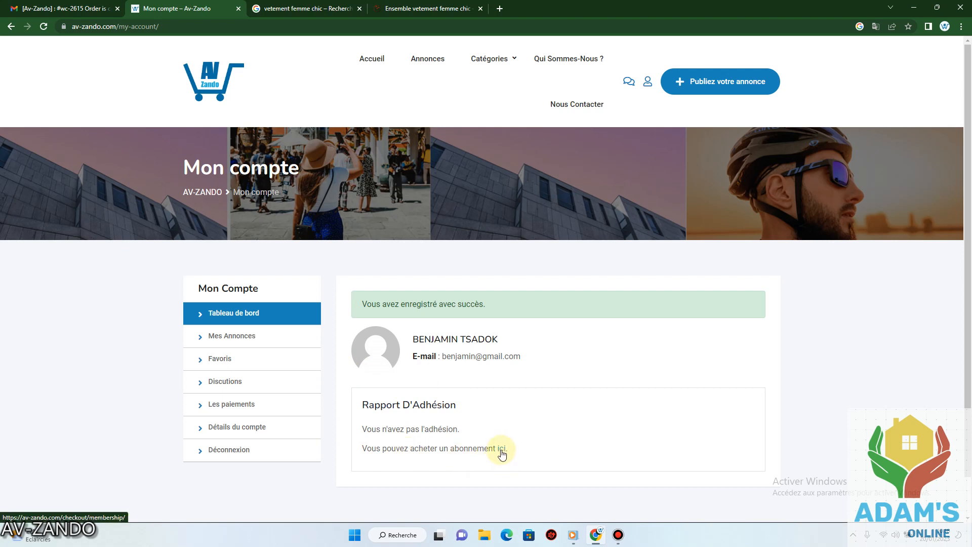
Check the empty listings, favourites and conversations sections, ending on the payments page.
{"action": "left_click", "coordinate": [249, 339]}
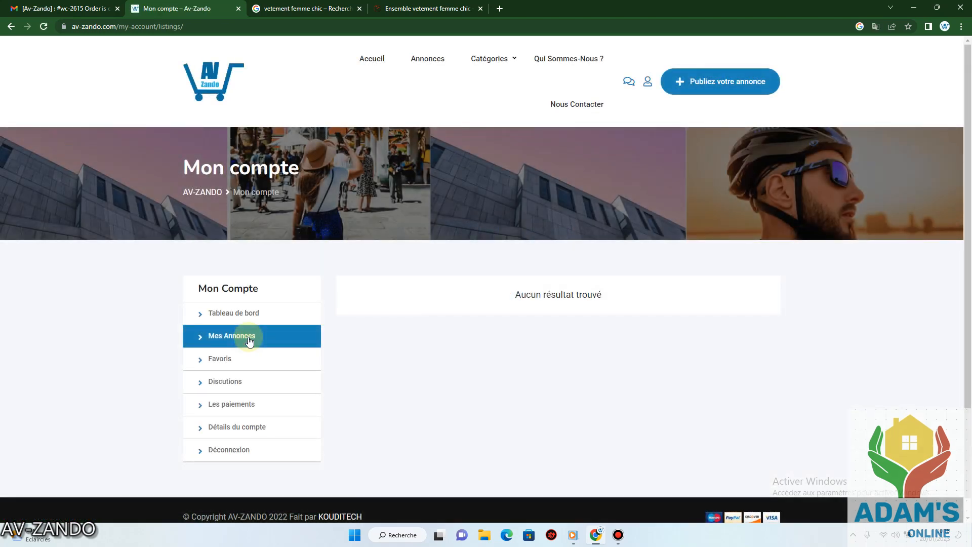
{"action": "left_click", "coordinate": [273, 359]}
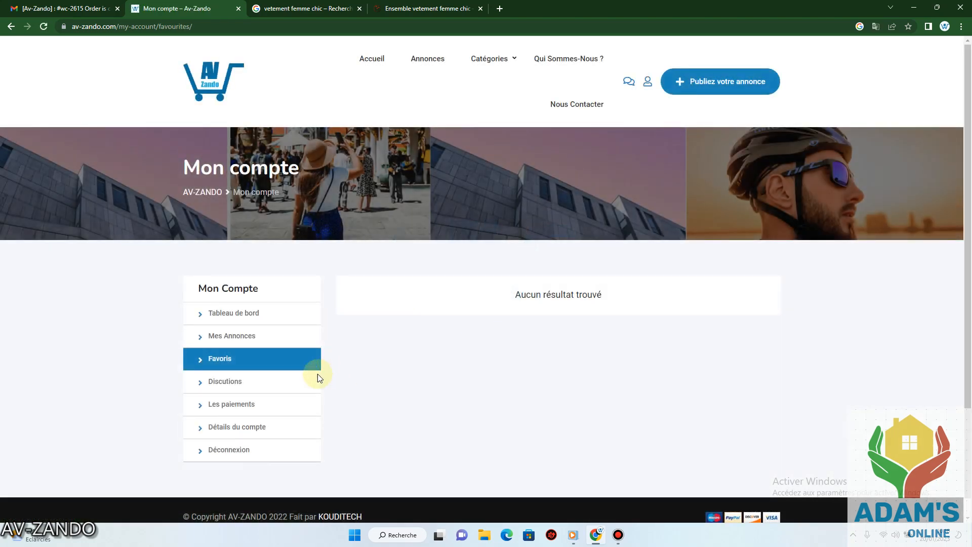
{"action": "left_click", "coordinate": [262, 384]}
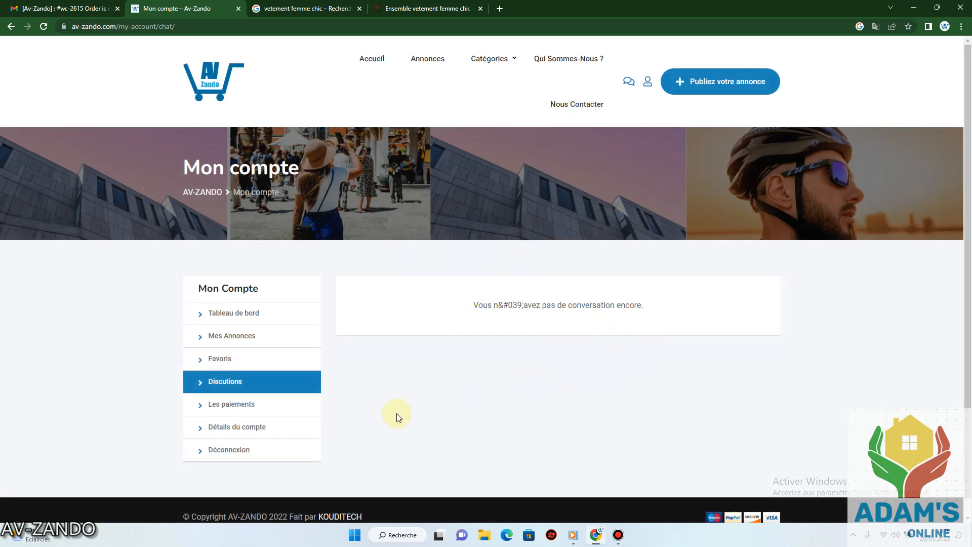
{"action": "left_click", "coordinate": [261, 403]}
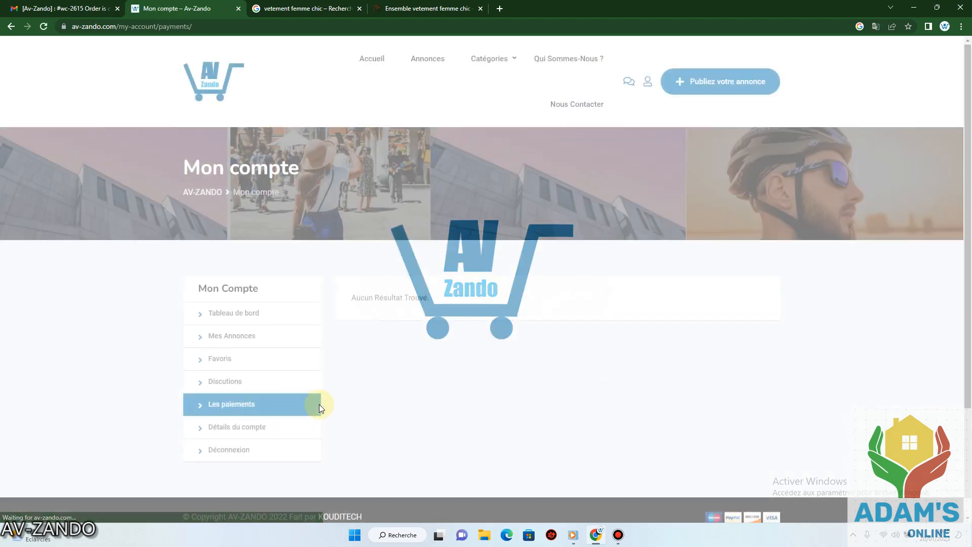
In account details, copy the Téléphone number into the Téléphone Whatsapp field.
{"action": "left_click", "coordinate": [282, 428]}
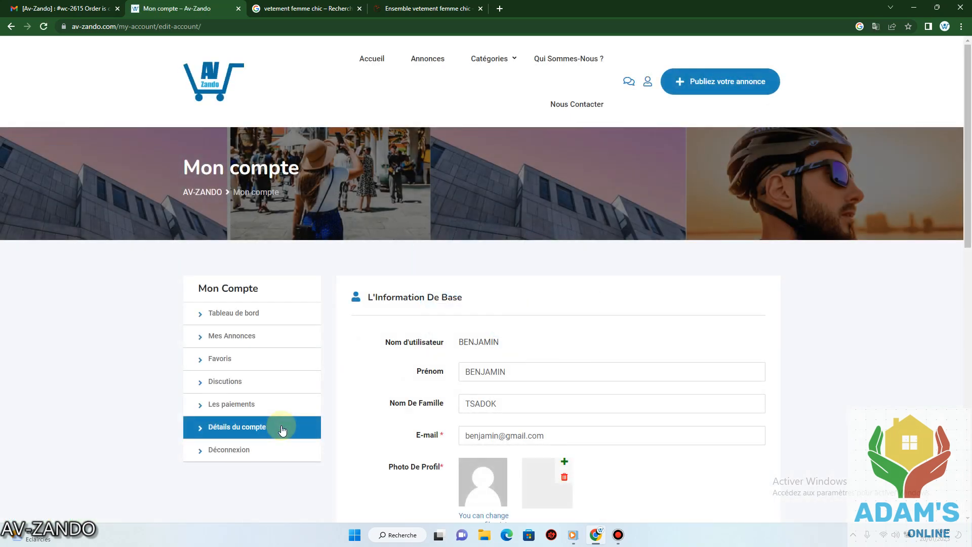
{"action": "scroll", "coordinate": [507, 355], "scroll_direction": "down", "scroll_amount": 5}
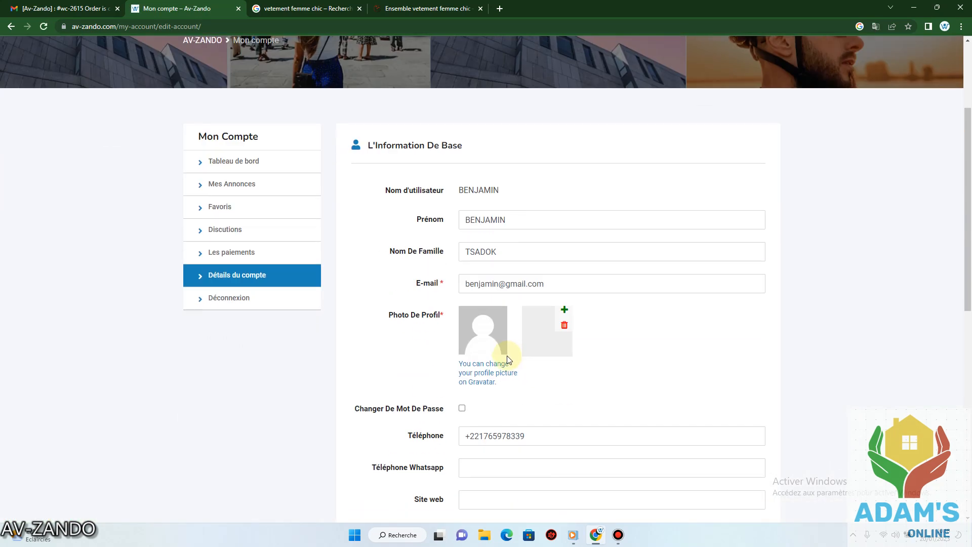
{"action": "left_click_drag", "start_coordinate": [526, 335], "coordinate": [459, 335]}
{"action": "key", "text": "ctrl+c"}
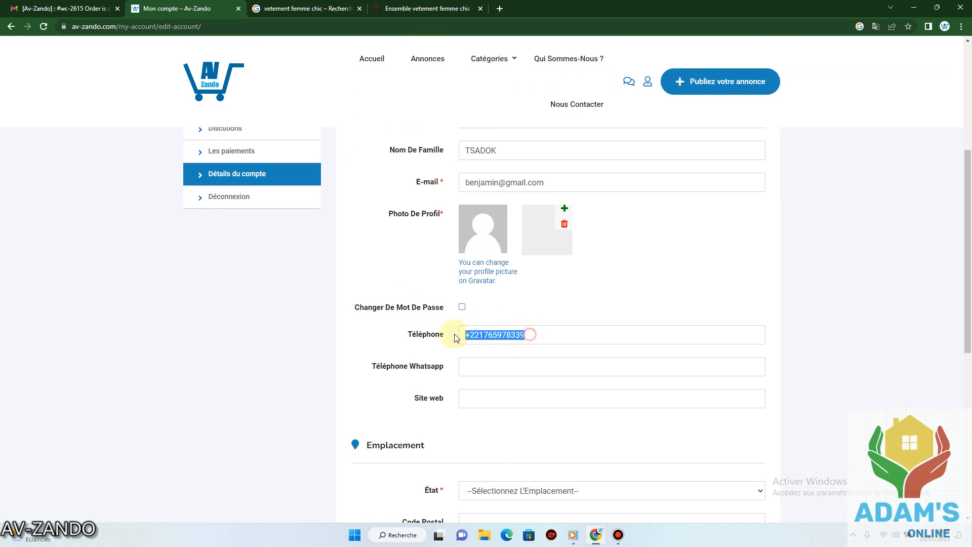
{"action": "left_click", "coordinate": [486, 368]}
{"action": "key", "text": "ctrl+v"}
{"action": "scroll", "coordinate": [501, 334], "scroll_direction": "down", "scroll_amount": 4}
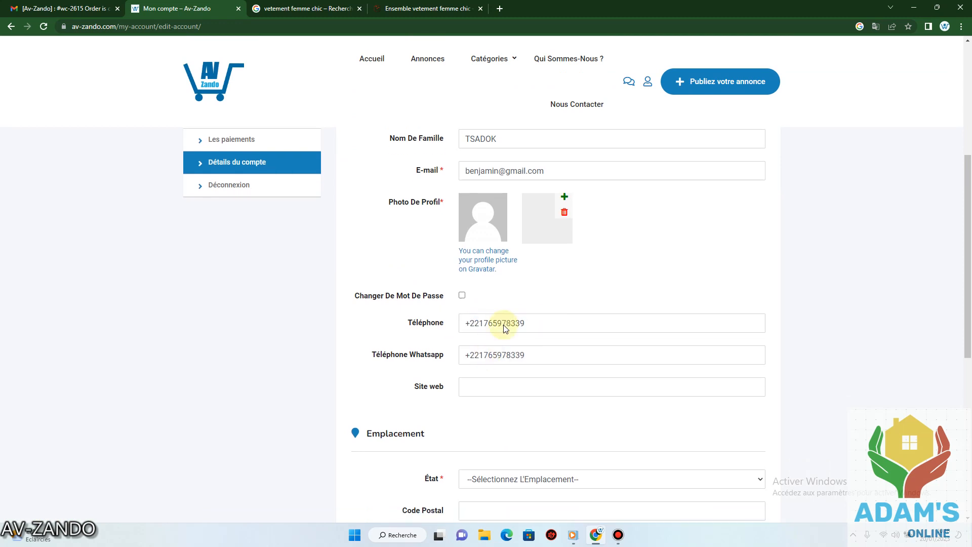
Set the region to Dakar, fill in the street address, and save the account details.
{"action": "left_click", "coordinate": [588, 289]}
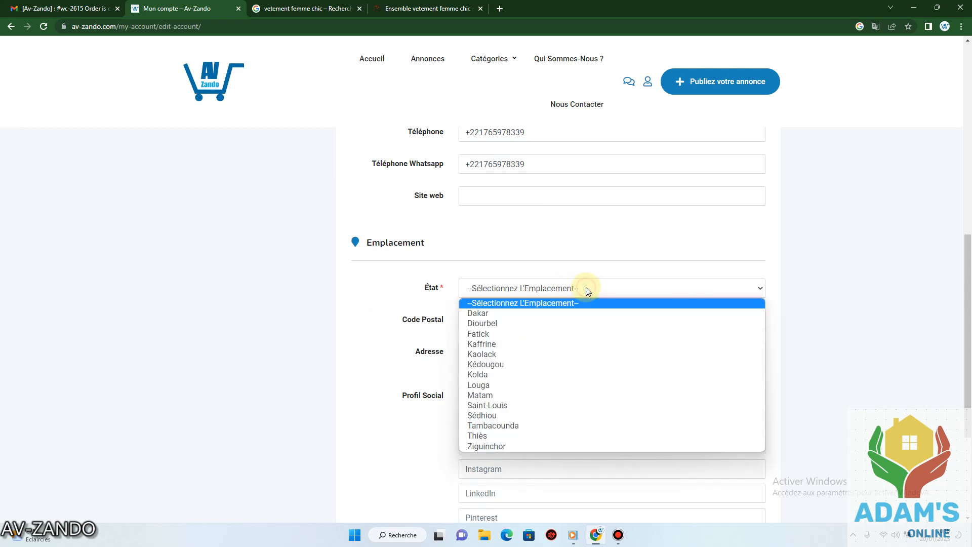
{"action": "left_click", "coordinate": [497, 313]}
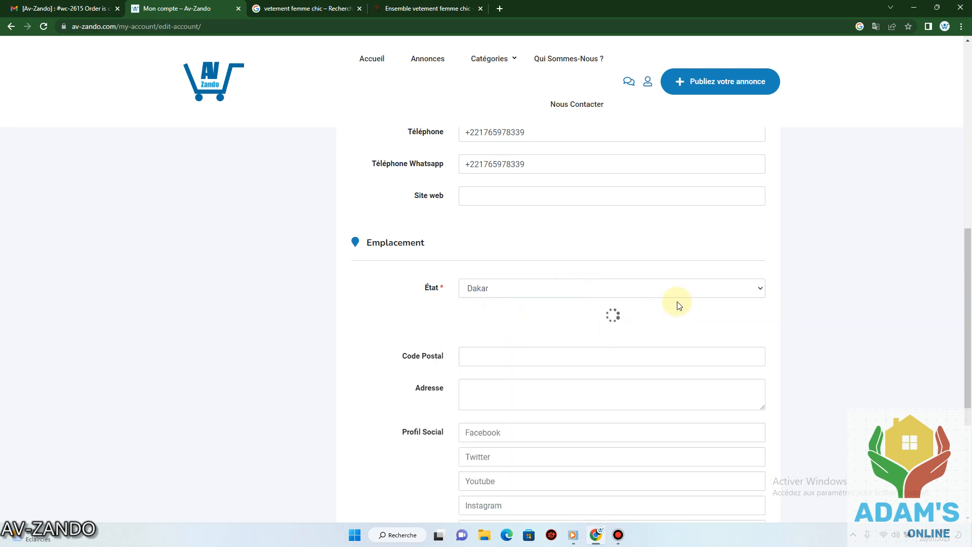
{"action": "left_click", "coordinate": [513, 360]}
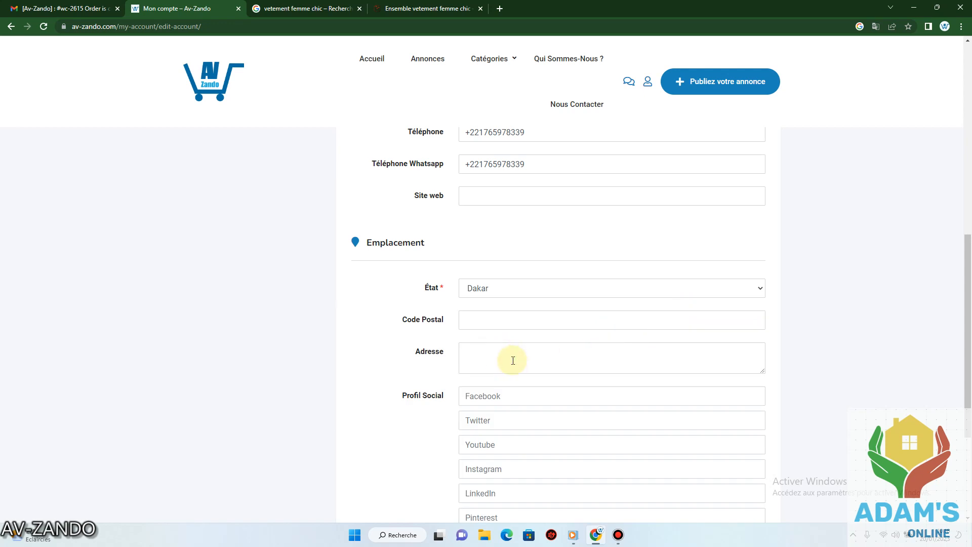
{"action": "scroll", "coordinate": [549, 287], "scroll_direction": "up", "scroll_amount": 8}
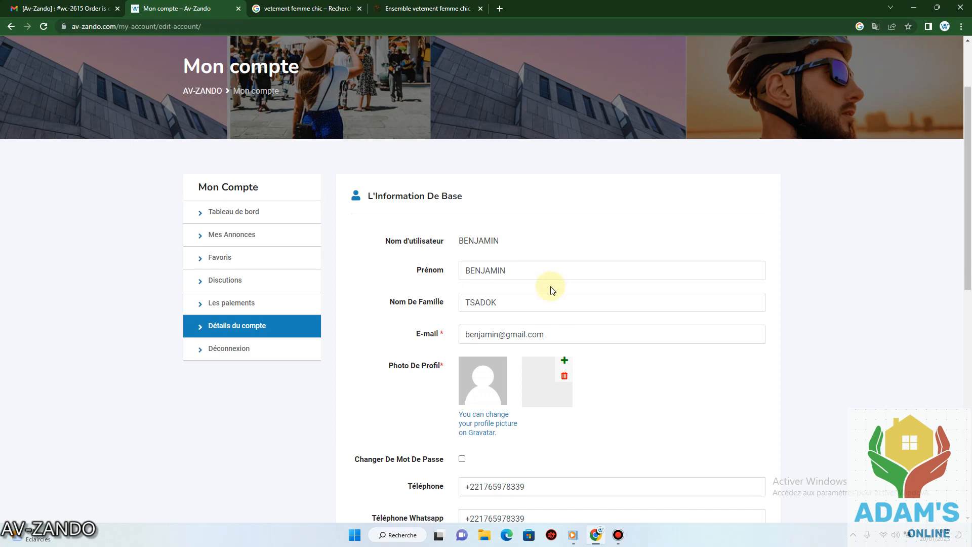
{"action": "scroll", "coordinate": [552, 290], "scroll_direction": "down", "scroll_amount": 3}
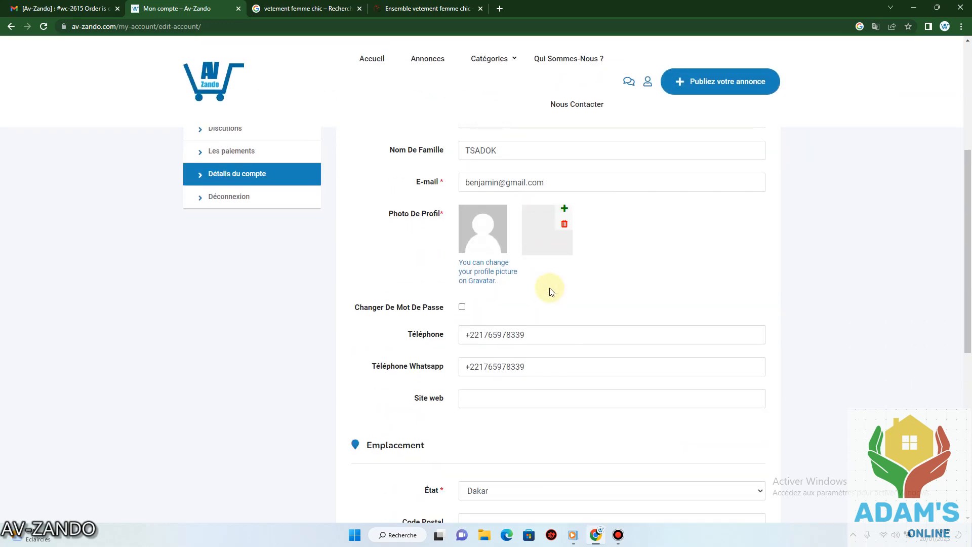
{"action": "scroll", "coordinate": [552, 291], "scroll_direction": "down", "scroll_amount": 2}
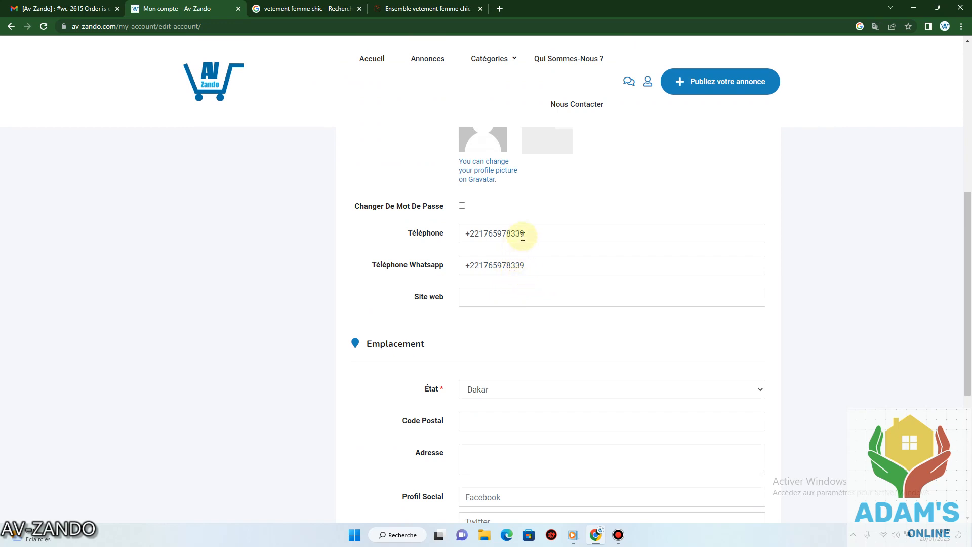
{"action": "scroll", "coordinate": [523, 236], "scroll_direction": "down", "scroll_amount": 3}
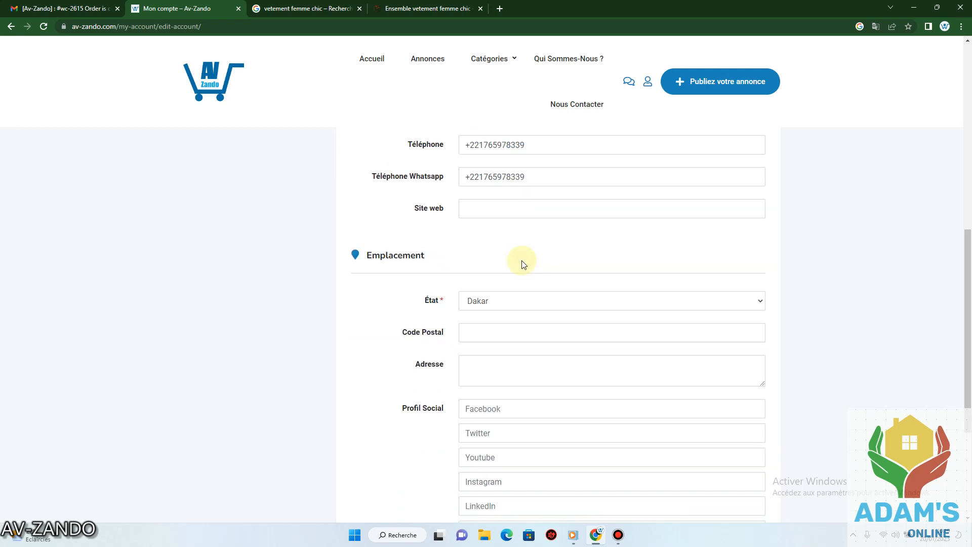
{"action": "left_click", "coordinate": [485, 302]}
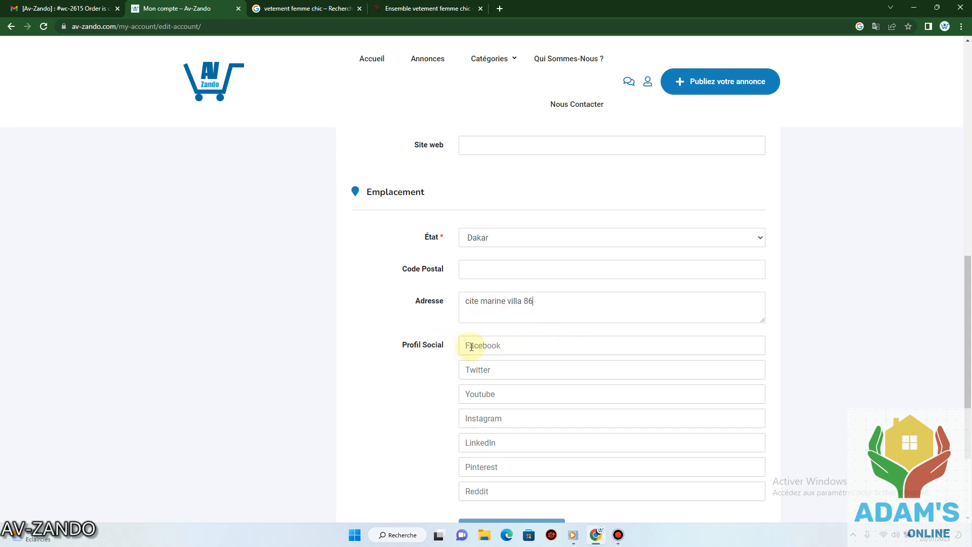
{"action": "scroll", "coordinate": [515, 347], "scroll_direction": "down", "scroll_amount": 2}
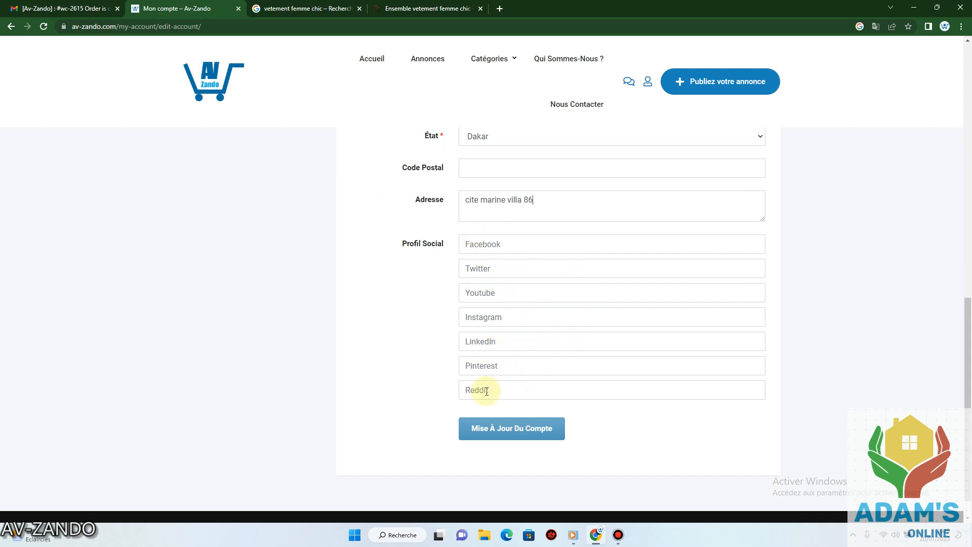
{"action": "scroll", "coordinate": [610, 347], "scroll_direction": "up", "scroll_amount": 4}
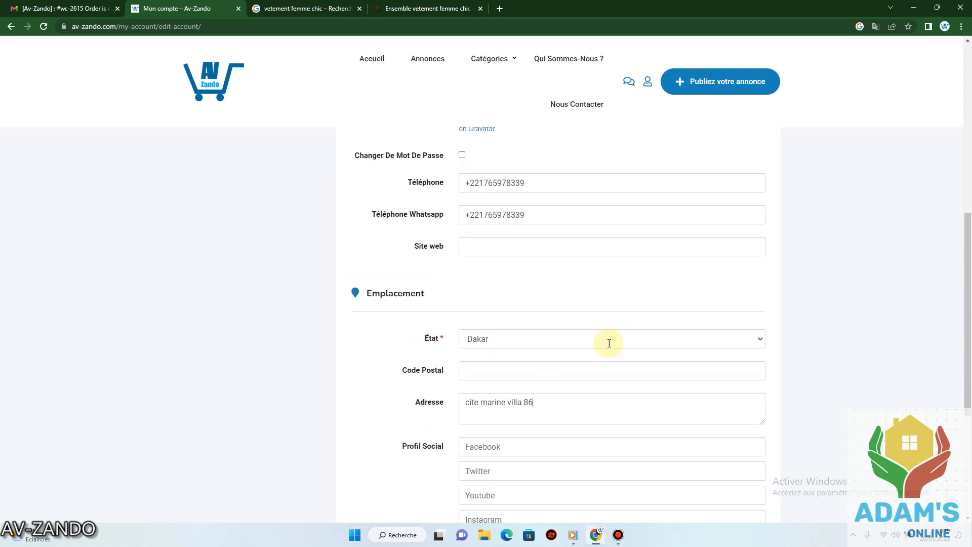
{"action": "scroll", "coordinate": [537, 338], "scroll_direction": "down", "scroll_amount": 4}
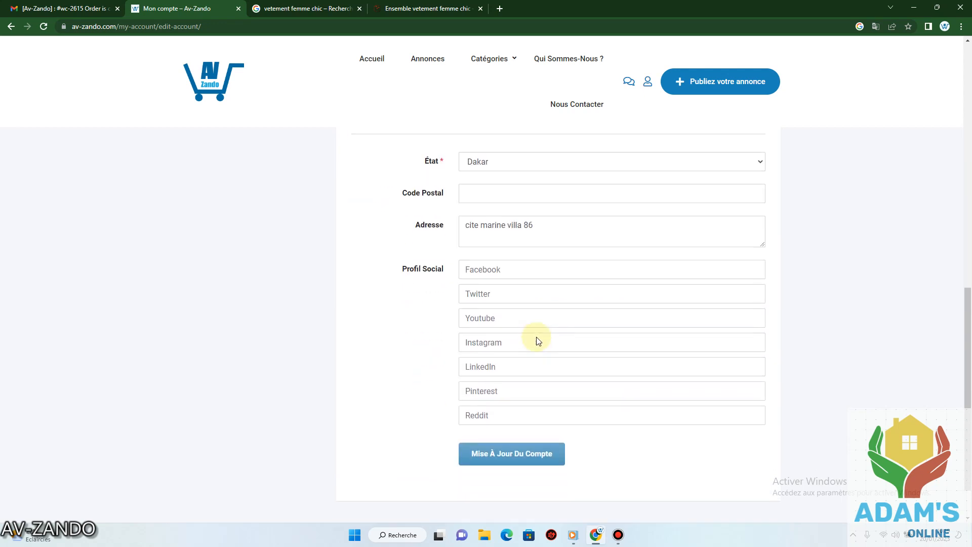
{"action": "scroll", "coordinate": [536, 338], "scroll_direction": "down", "scroll_amount": 1}
{"action": "left_click", "coordinate": [514, 399]}
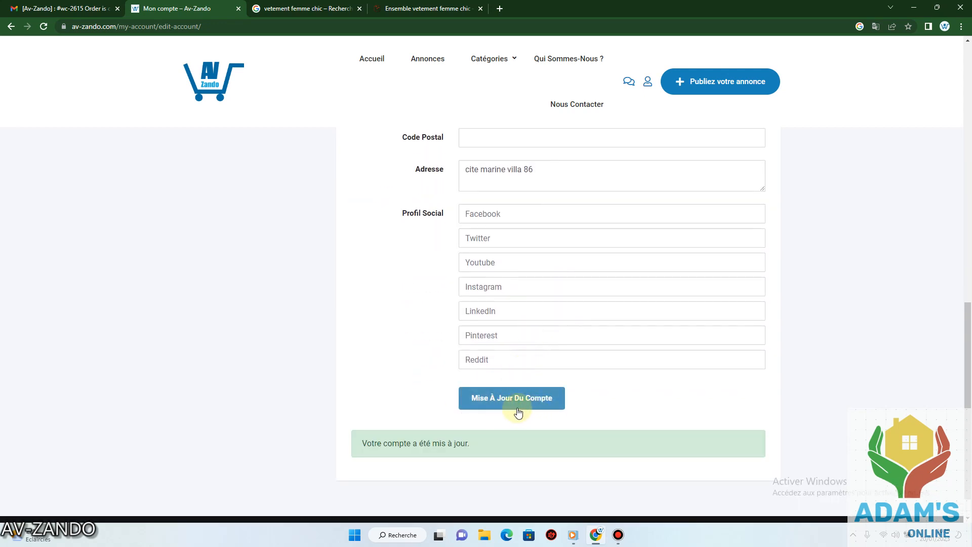
Return to the account's payments page, then go to posting a new ad.
{"action": "scroll", "coordinate": [570, 342], "scroll_direction": "up", "scroll_amount": 4}
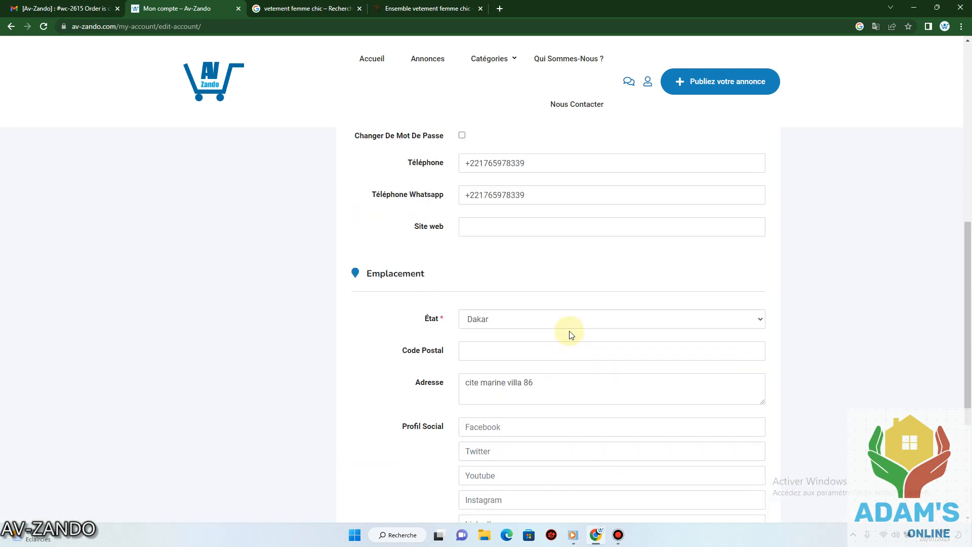
{"action": "scroll", "coordinate": [570, 334], "scroll_direction": "up", "scroll_amount": 8}
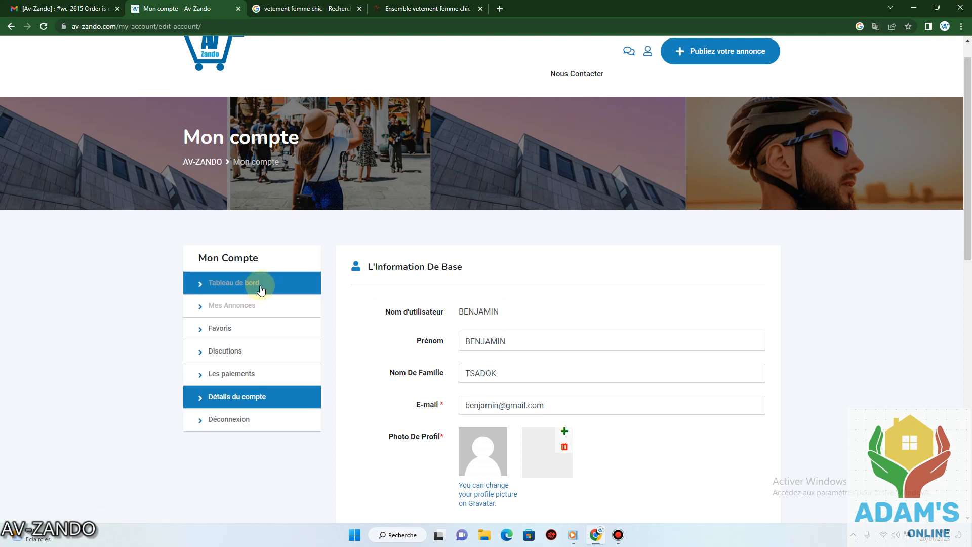
{"action": "left_click", "coordinate": [248, 315]}
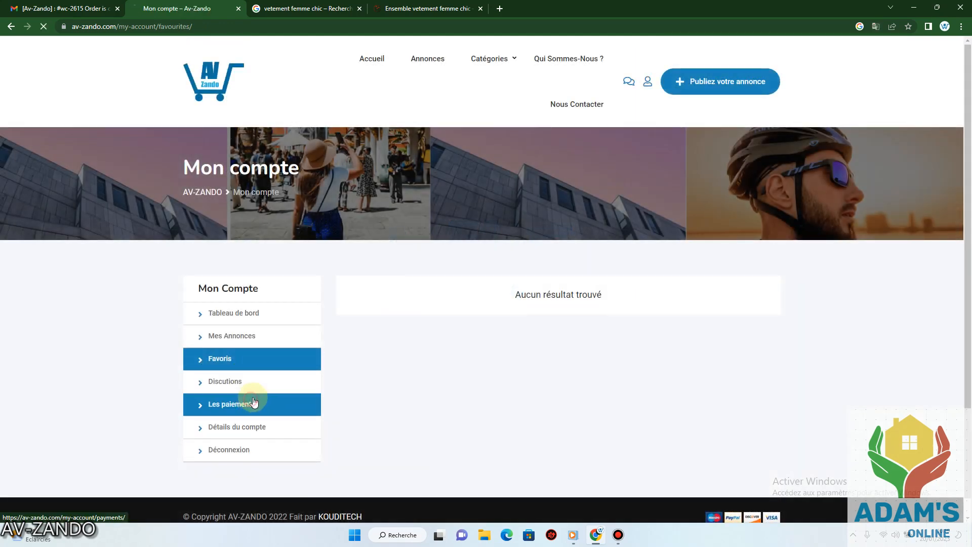
{"action": "left_click", "coordinate": [248, 403]}
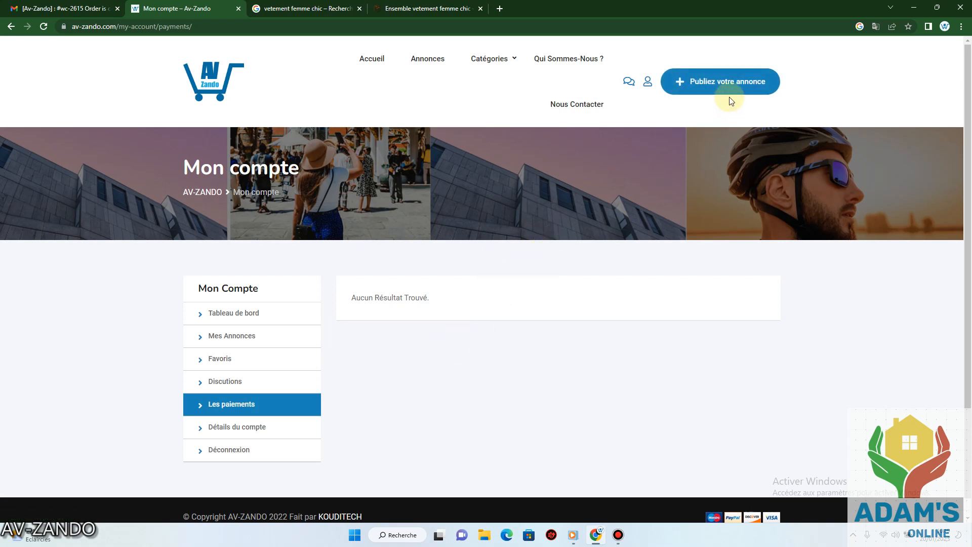
{"action": "left_click", "coordinate": [719, 86]}
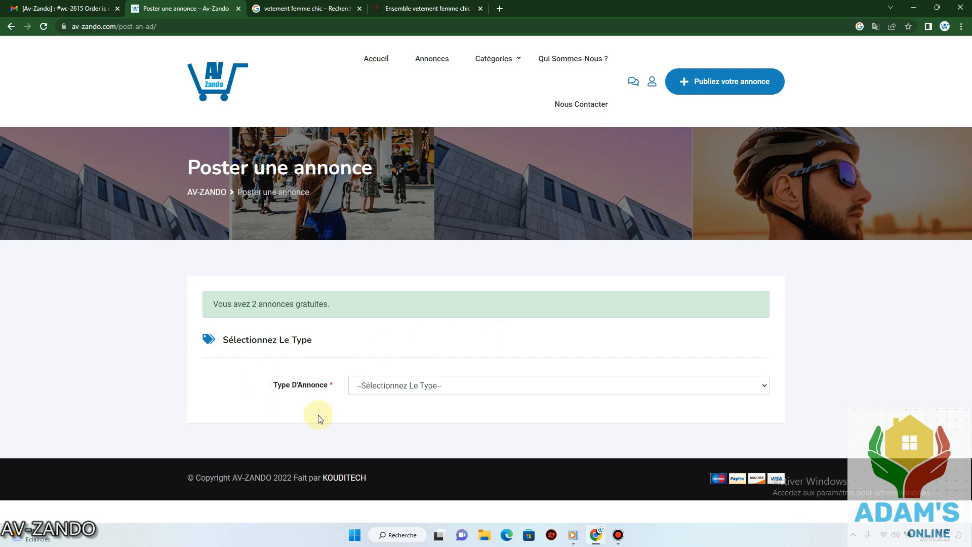
Set the ad type to Vente and the category to Habillement.
{"action": "left_click", "coordinate": [457, 389]}
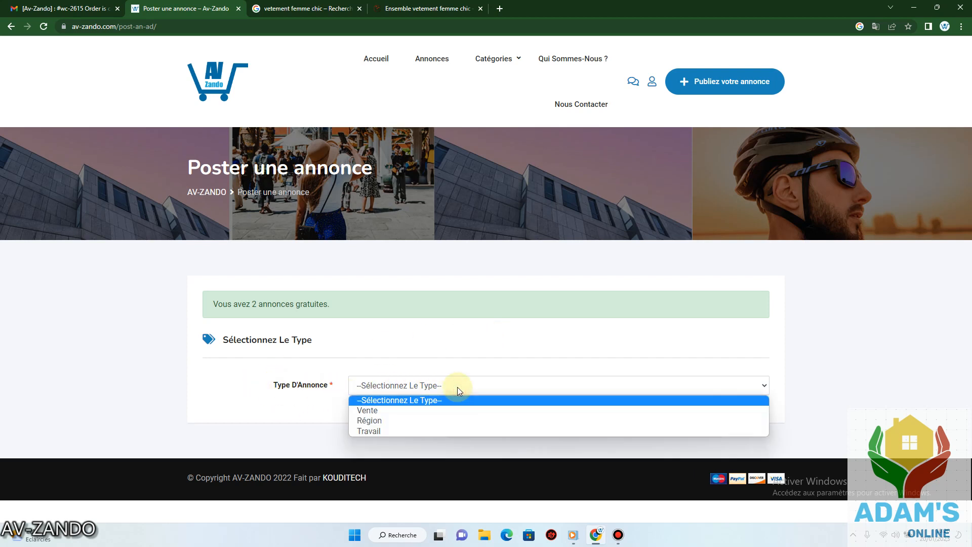
{"action": "left_click", "coordinate": [381, 411]}
{"action": "scroll", "coordinate": [424, 358], "scroll_direction": "down", "scroll_amount": 1}
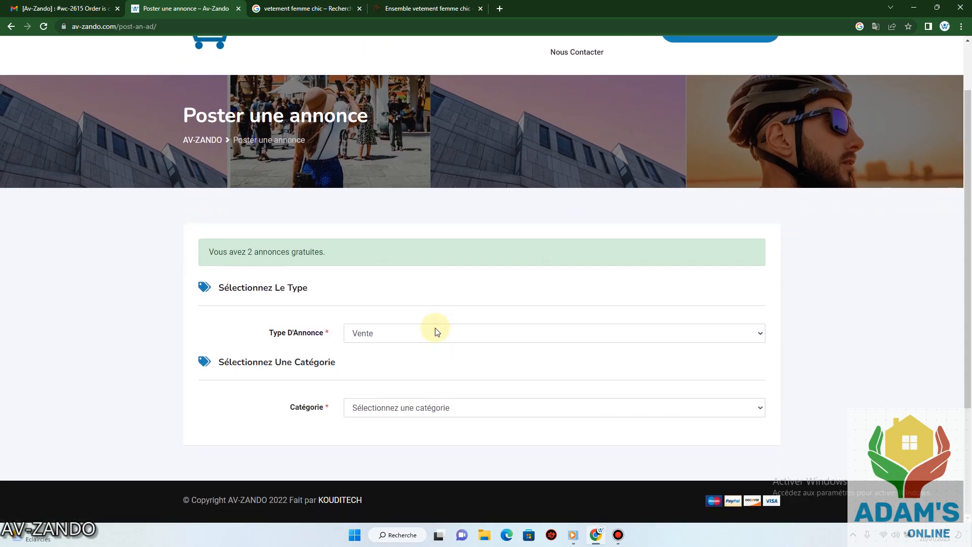
{"action": "left_click", "coordinate": [606, 411]}
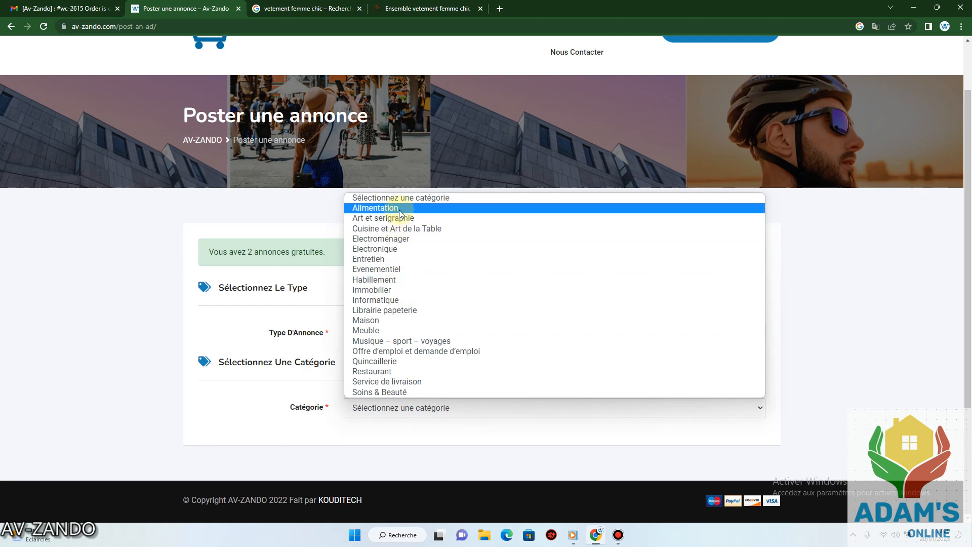
{"action": "left_click", "coordinate": [400, 281]}
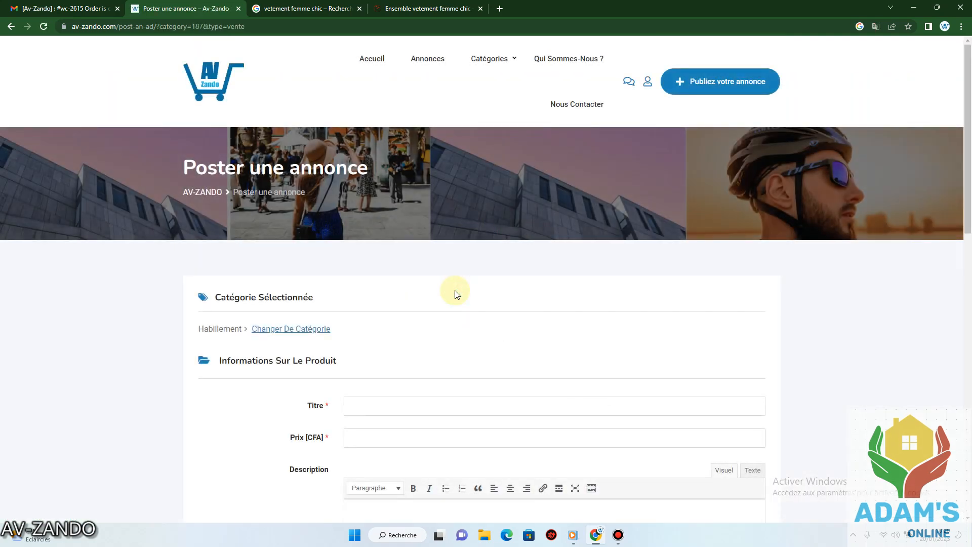
Enter the ad title 'Ensemble Femme', correcting the first letter to a capital.
{"action": "scroll", "coordinate": [455, 292], "scroll_direction": "down", "scroll_amount": 3}
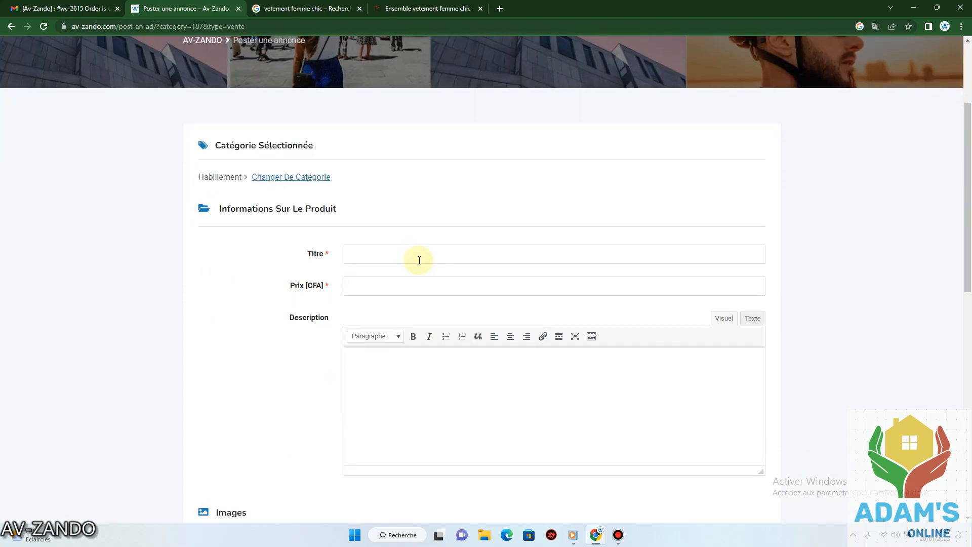
{"action": "left_click", "coordinate": [414, 254]}
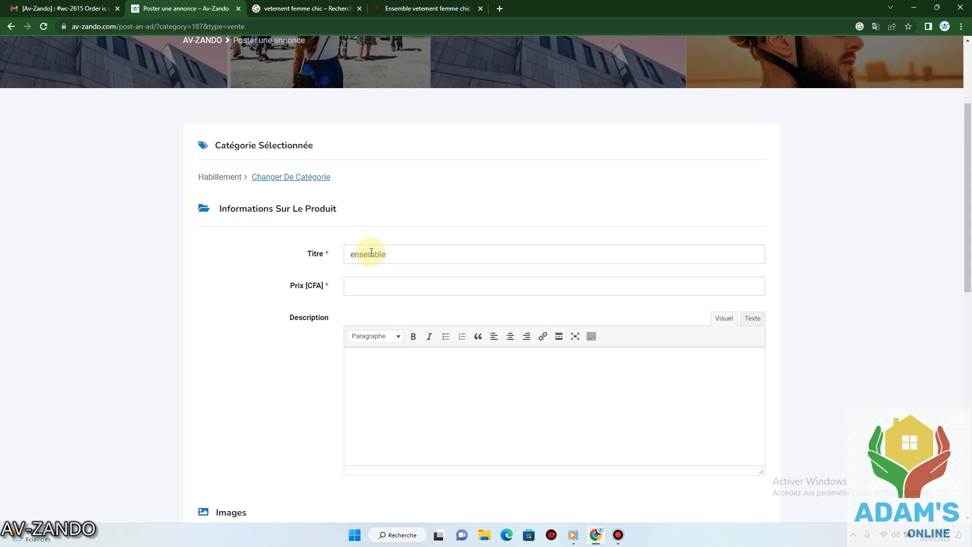
{"action": "type", "text": "emme"}
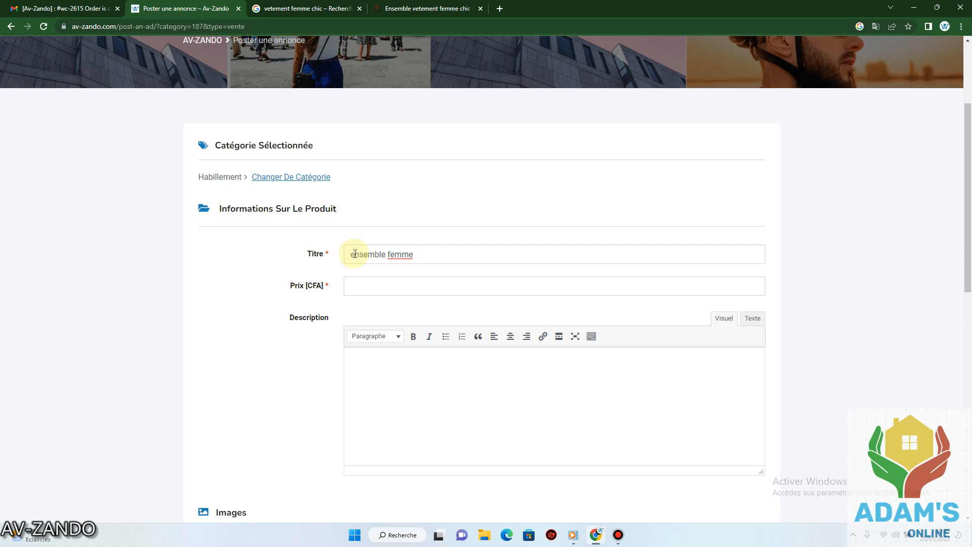
{"action": "left_click", "coordinate": [355, 255]}
{"action": "key", "text": "BackSpace"}
{"action": "type", "text": "E"}
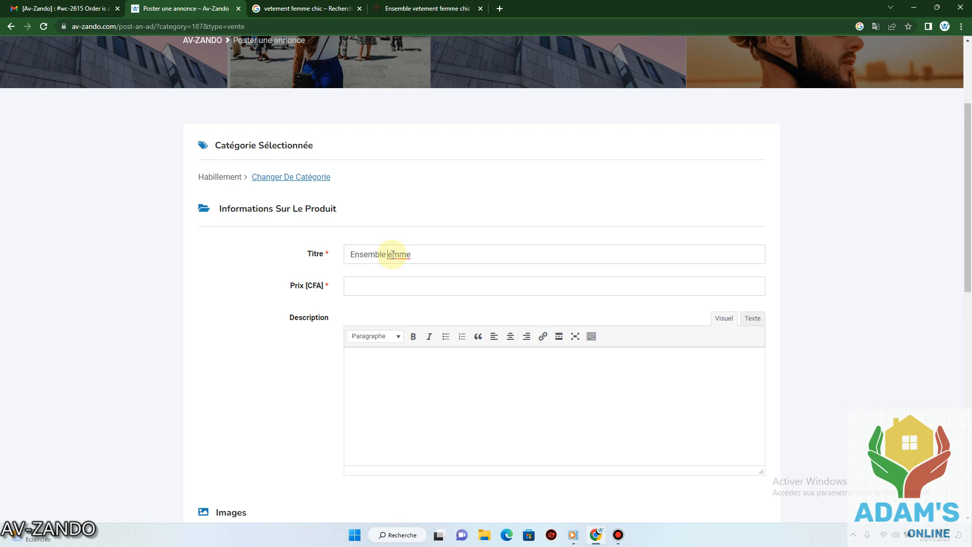
{"action": "type", "text": "F"}
Clear the mistyped price and enter 30000 in the Prix [CFA] field.
{"action": "left_click", "coordinate": [393, 281]}
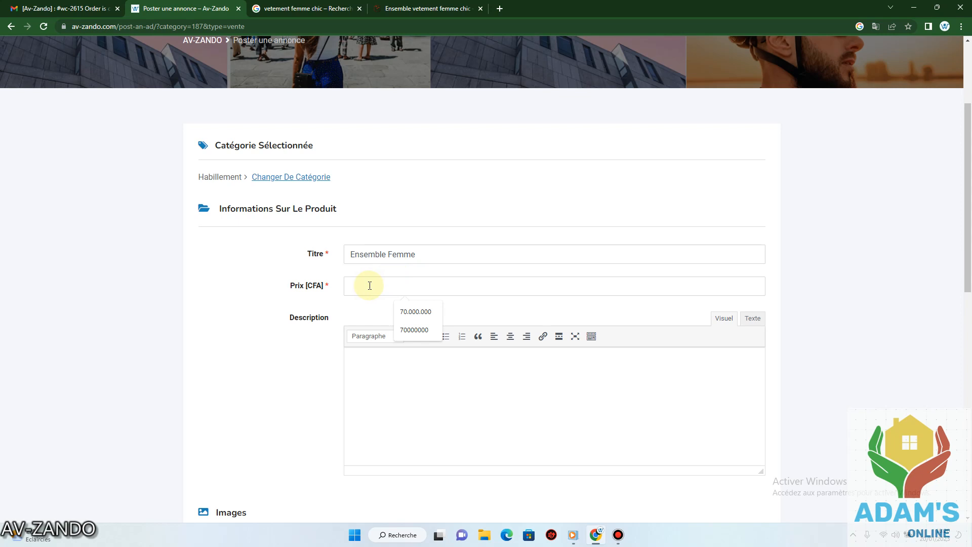
{"action": "type", "text": "10"}
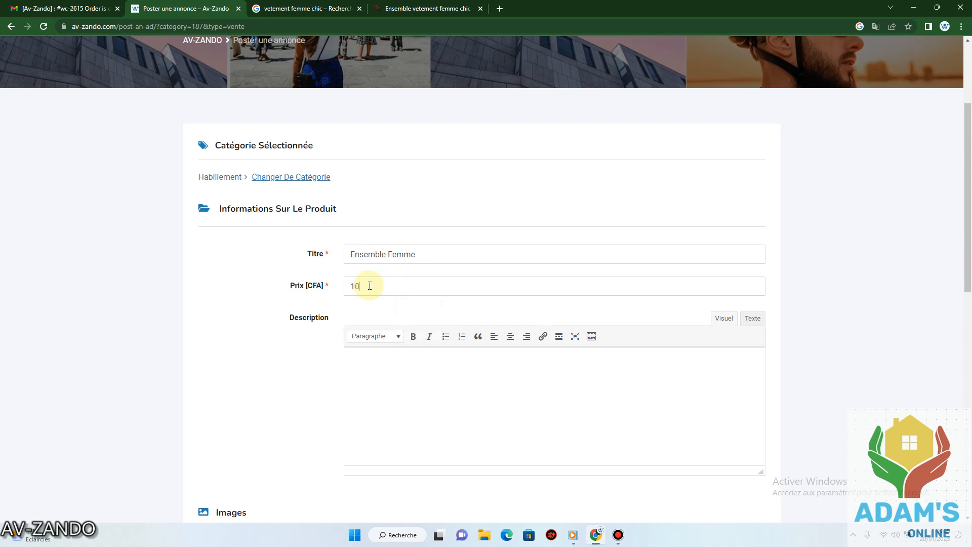
{"action": "type", "text": ".000"}
{"action": "key", "text": "BackSpace"}
{"action": "key", "text": "BackSpace"}
{"action": "key", "text": "BackSpace"}
{"action": "type", "text": "1"}
{"action": "key", "text": "BackSpace"}
{"action": "type", "text": "30000"}
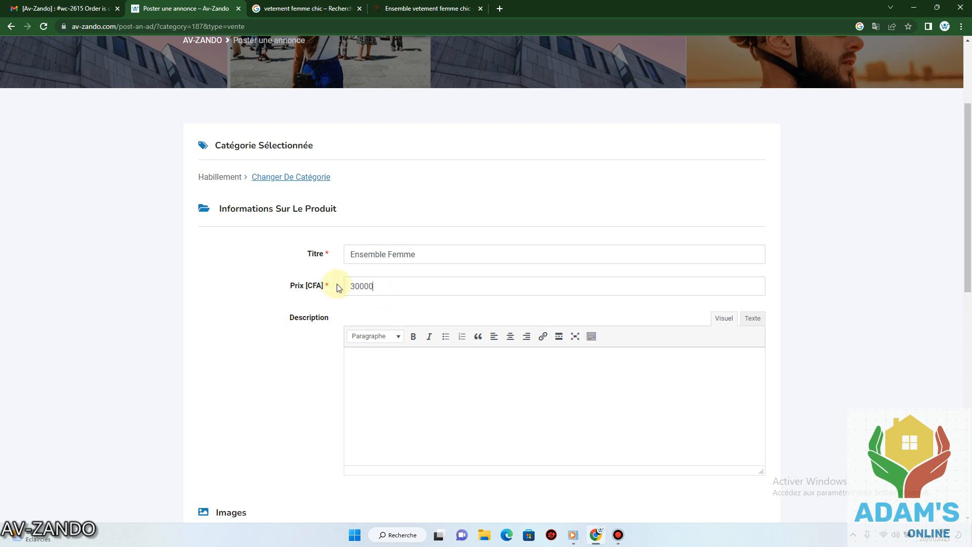
{"action": "scroll", "coordinate": [320, 287], "scroll_direction": "down", "scroll_amount": 2}
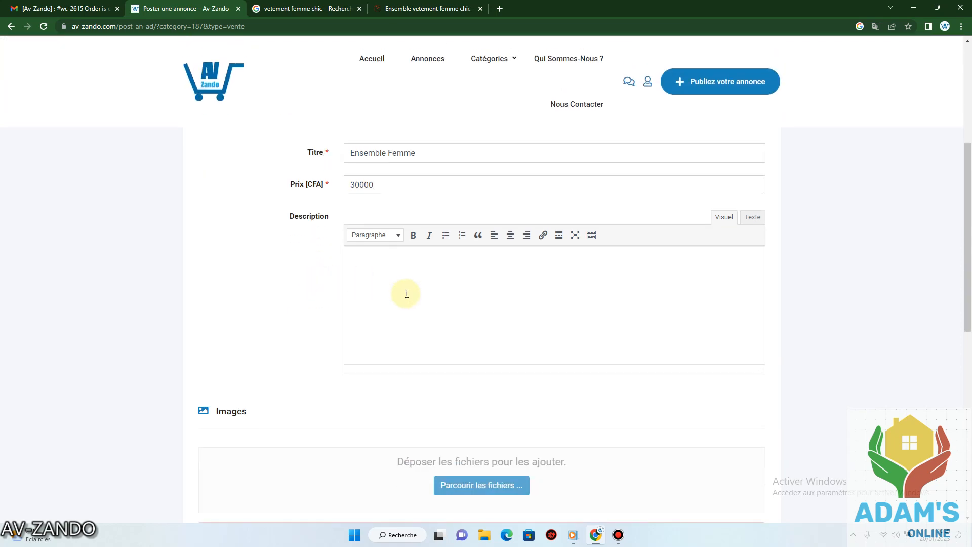
Type '-Ensemble de femme très Chic' and 'Epaisseur epaisse' into the Description editor.
{"action": "left_click", "coordinate": [394, 272]}
{"action": "scroll", "coordinate": [401, 270], "scroll_direction": "up", "scroll_amount": 2}
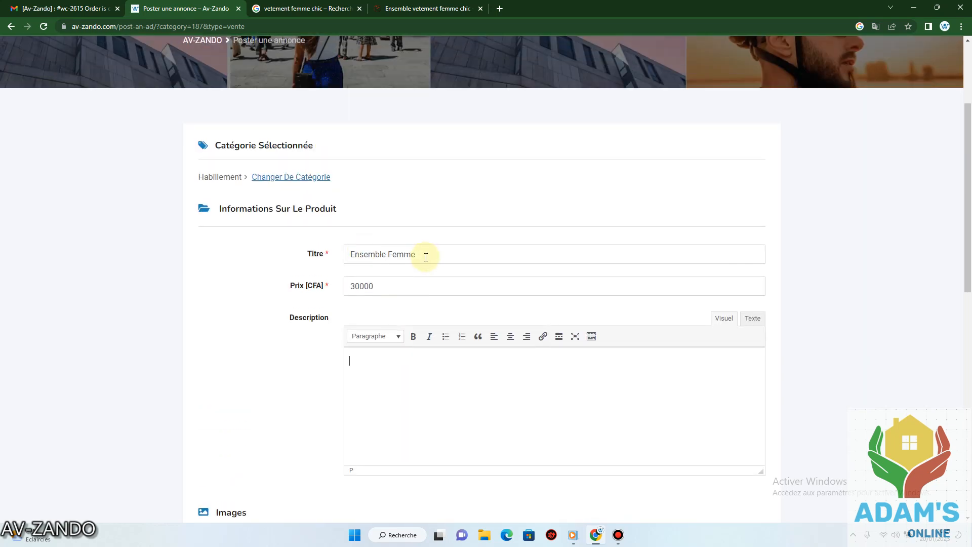
{"action": "left_click", "coordinate": [382, 283]}
{"action": "left_click", "coordinate": [356, 389]}
{"action": "left_click", "coordinate": [365, 366]}
{"action": "type", "text": "-t"}
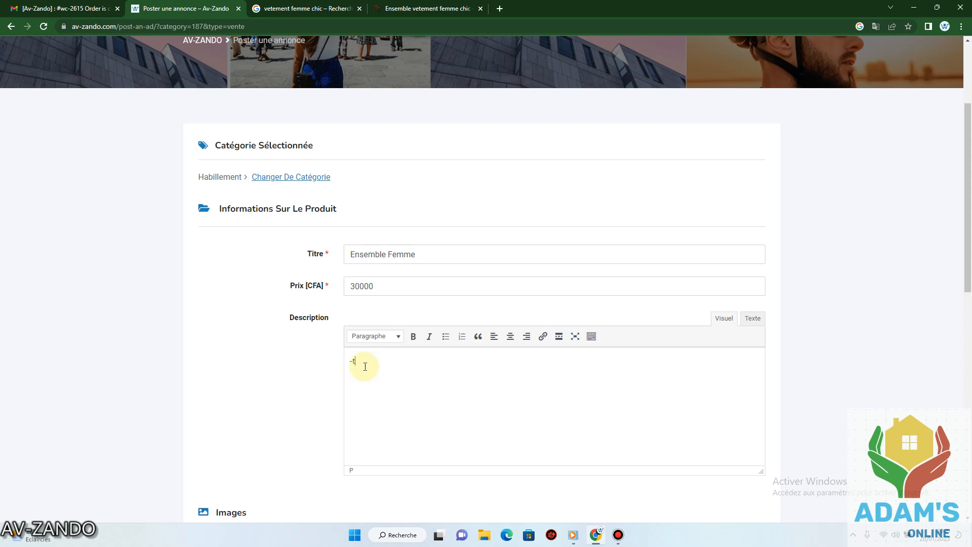
{"action": "key", "text": "BackSpace"}
{"action": "key", "text": "BackSpace"}
{"action": "type", "text": "-Ensemble de femme trq"}
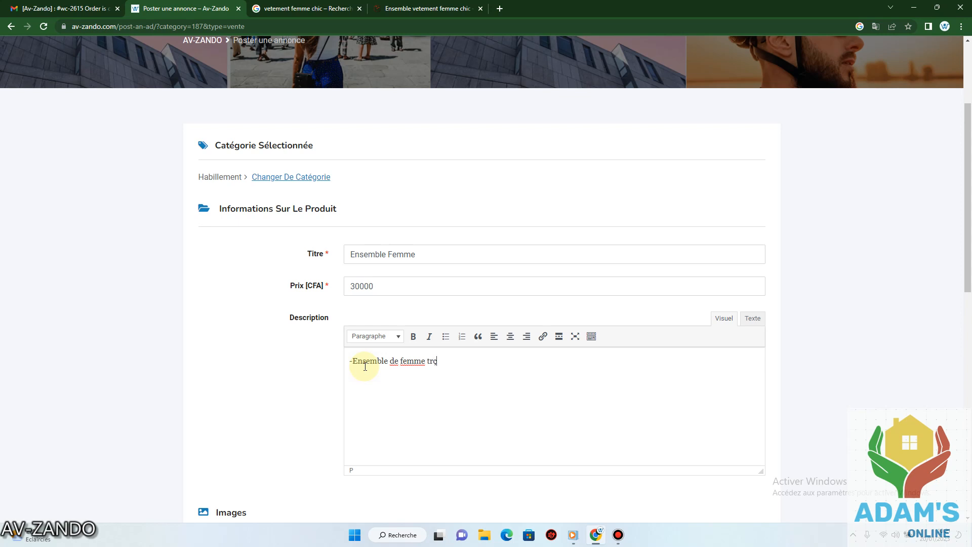
{"action": "type", "text": "ès "}
{"action": "type", "text": "Chic "}
{"action": "type", "text": "Epaisse"}
{"action": "type", "text": "ur "}
{"action": "type", "text": "epaisse"}
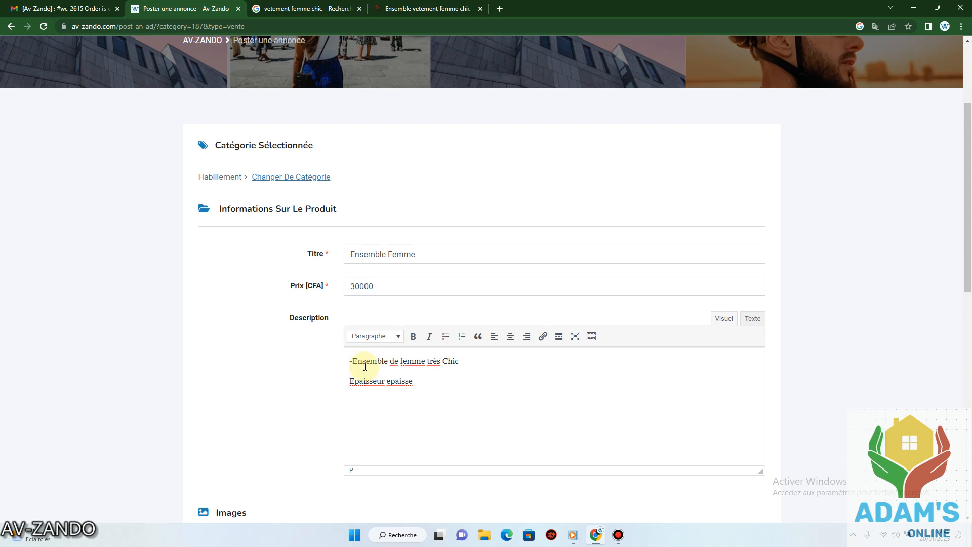
Add '100 coton' to line one, then lines 'longueur : courte' and 'coupe:Evasée'.
{"action": "left_click", "coordinate": [430, 383]}
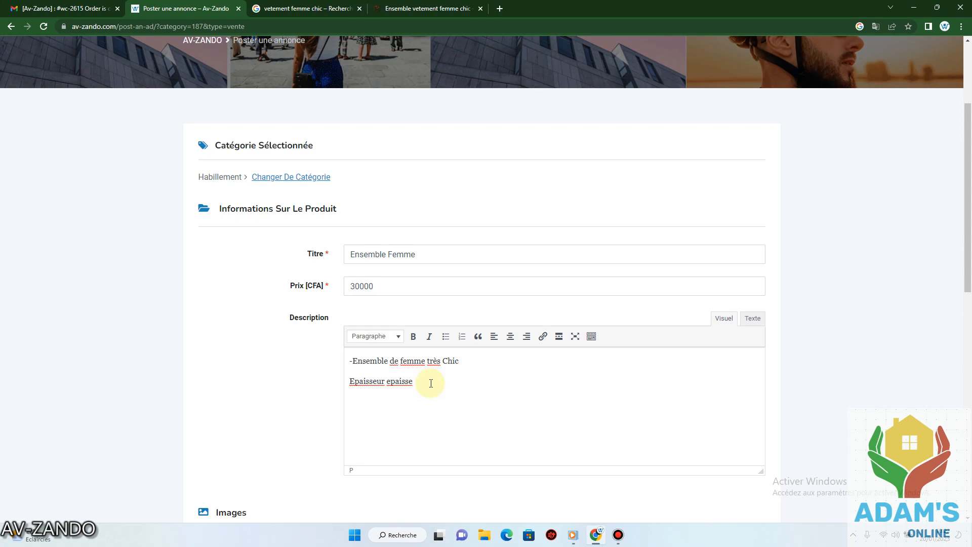
{"action": "left_click", "coordinate": [455, 363]}
{"action": "type", "text": "1"}
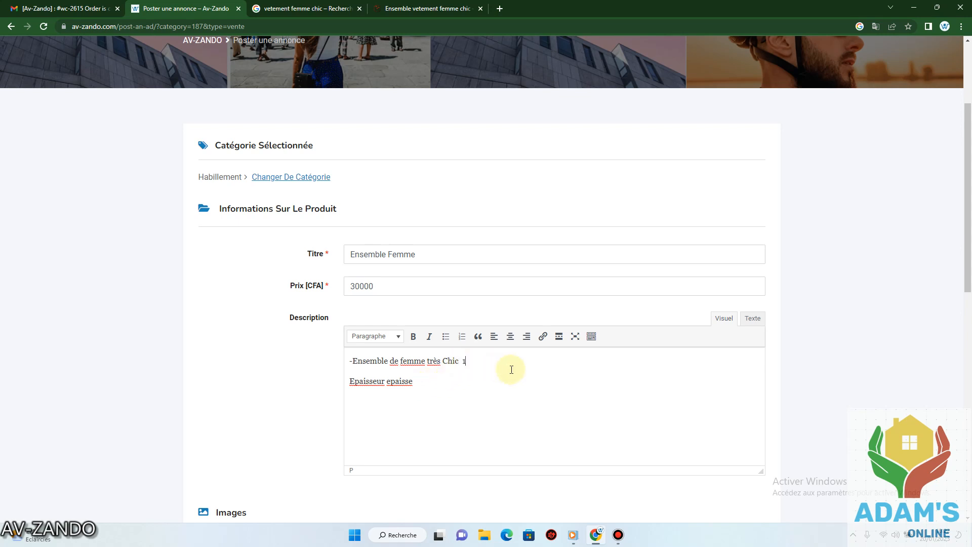
{"action": "type", "text": "00 coton"}
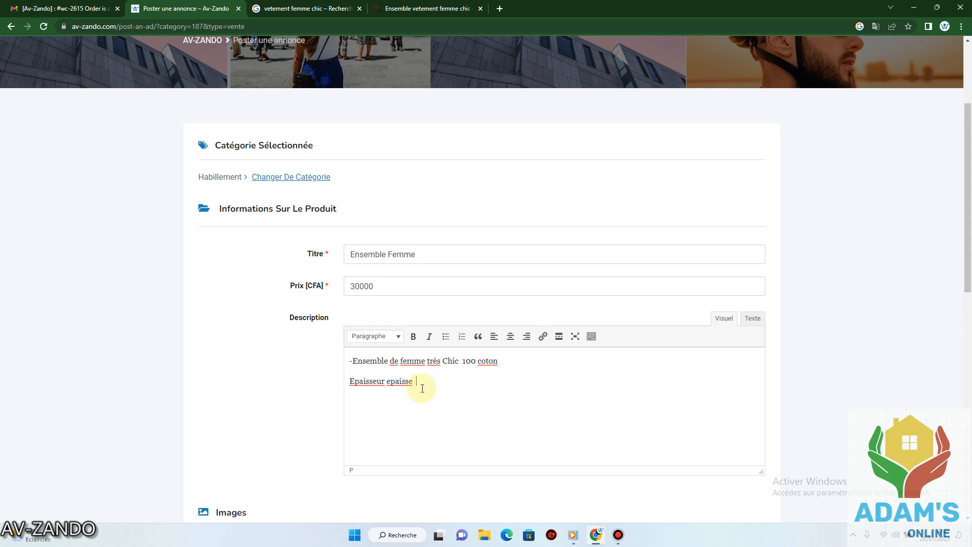
{"action": "type", "text": "de longueur"}
{"action": "type", "text": " courte"}
{"action": "key", "text": "BackSpace"}
{"action": "key", "text": "BackSpace"}
{"action": "key", "text": "BackSpace"}
{"action": "key", "text": "BackSpace"}
{"action": "key", "text": "BackSpace"}
{"action": "key", "text": "BackSpace"}
{"action": "key", "text": "BackSpace"}
{"action": "key", "text": "BackSpace"}
{"action": "key", "text": "BackSpace"}
{"action": "key", "text": "BackSpace"}
{"action": "key", "text": "BackSpace"}
{"action": "key", "text": "BackSpace"}
{"action": "key", "text": "BackSpace"}
{"action": "key", "text": "BackSpace"}
{"action": "key", "text": "BackSpace"}
{"action": "key", "text": "BackSpace"}
{"action": "key", "text": "BackSpace"}
{"action": "key", "text": "BackSpace"}
{"action": "type", "text": "longueur : courte"}
{"action": "key", "text": "Return"}
{"action": "type", "text": "coupe:Evasée"}
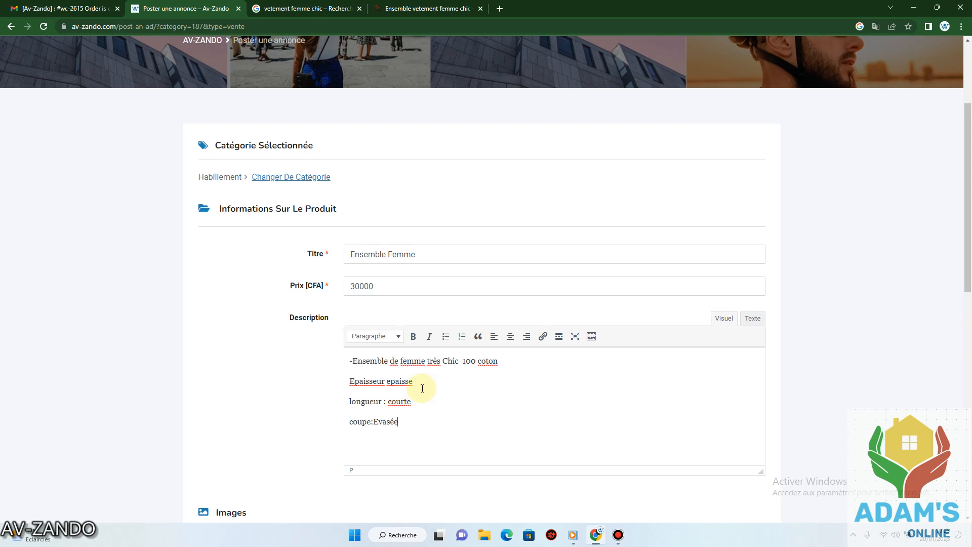
{"action": "key", "text": "Return"}
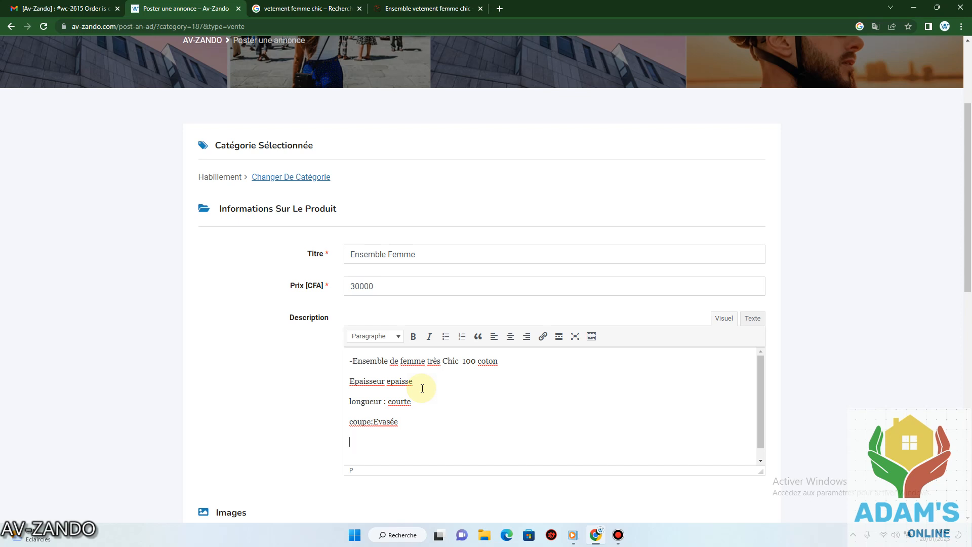
Upload the ensemble photo from the Téléchargements folder to the ad's images.
{"action": "scroll", "coordinate": [423, 388], "scroll_direction": "down", "scroll_amount": 5}
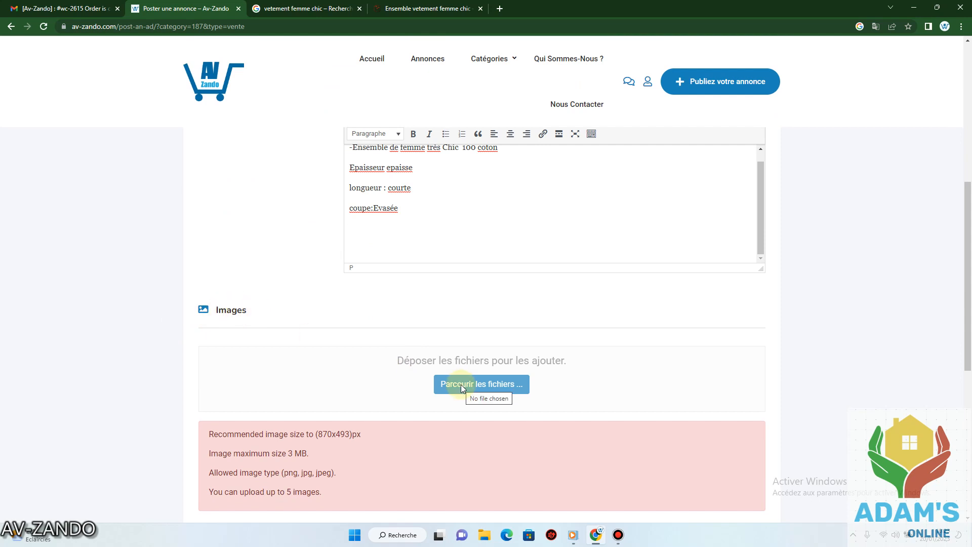
{"action": "scroll", "coordinate": [491, 272], "scroll_direction": "up", "scroll_amount": 3}
{"action": "left_click", "coordinate": [486, 299]}
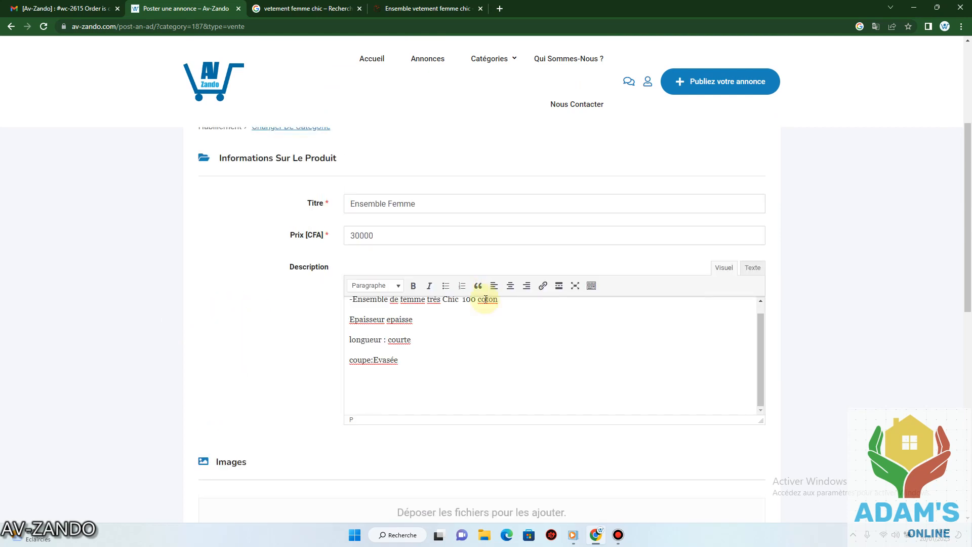
{"action": "scroll", "coordinate": [488, 349], "scroll_direction": "down", "scroll_amount": 3}
{"action": "left_click", "coordinate": [494, 382]}
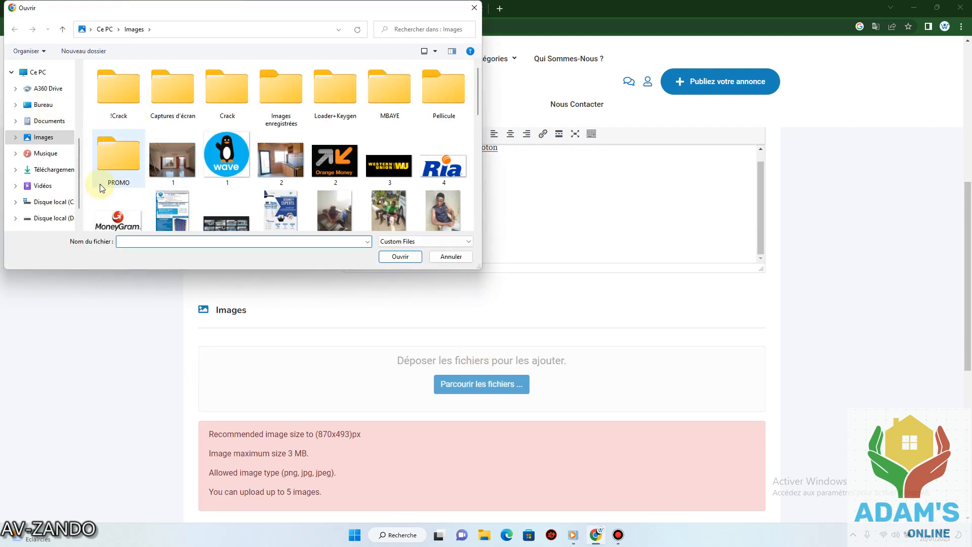
{"action": "left_click", "coordinate": [60, 171]}
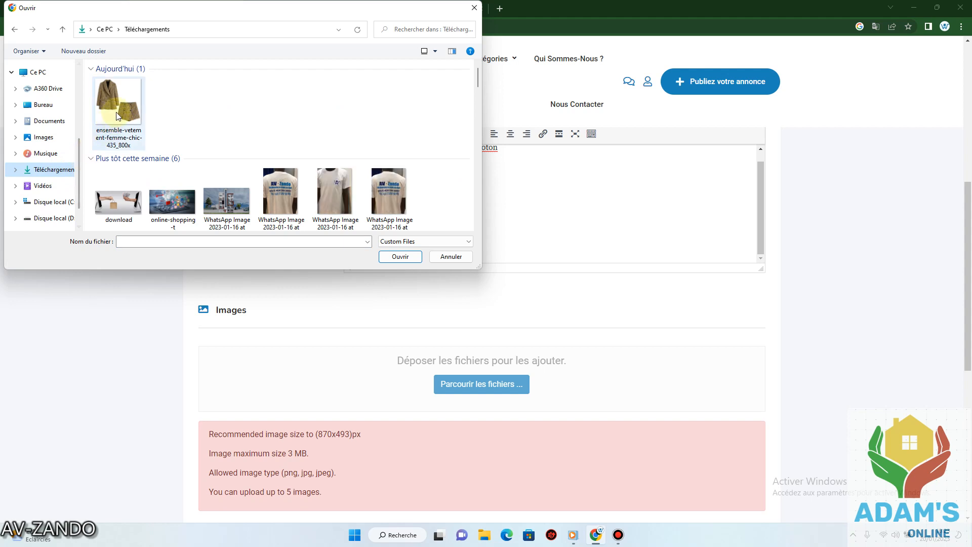
{"action": "double_click", "coordinate": [118, 108]}
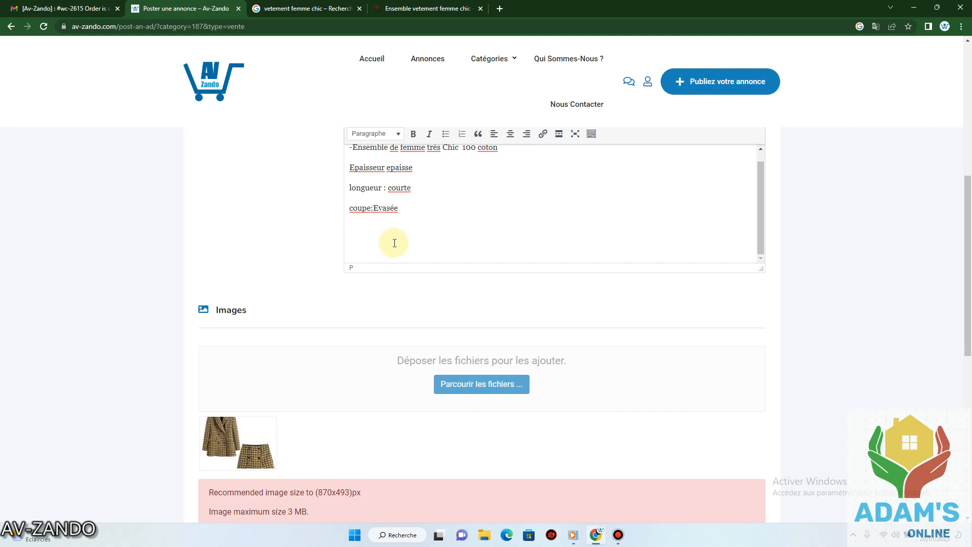
{"action": "scroll", "coordinate": [525, 242], "scroll_direction": "down", "scroll_amount": 8}
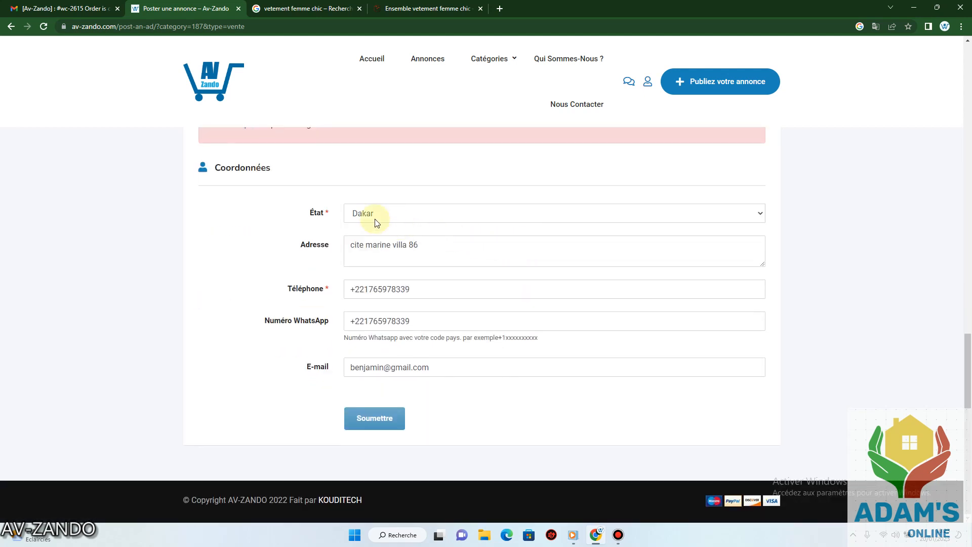
Keep Dakar as the region under Coordonnées and submit the Ensemble Femme ad.
{"action": "left_click", "coordinate": [744, 215]}
{"action": "left_click", "coordinate": [741, 205]}
{"action": "left_click", "coordinate": [405, 207]}
{"action": "left_click", "coordinate": [387, 210]}
{"action": "left_click", "coordinate": [381, 212]}
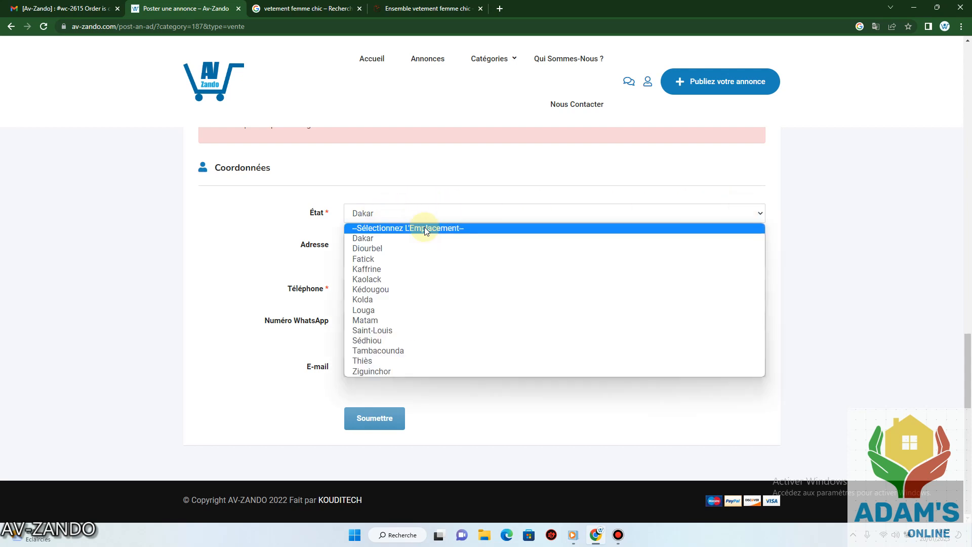
{"action": "left_click", "coordinate": [459, 214]}
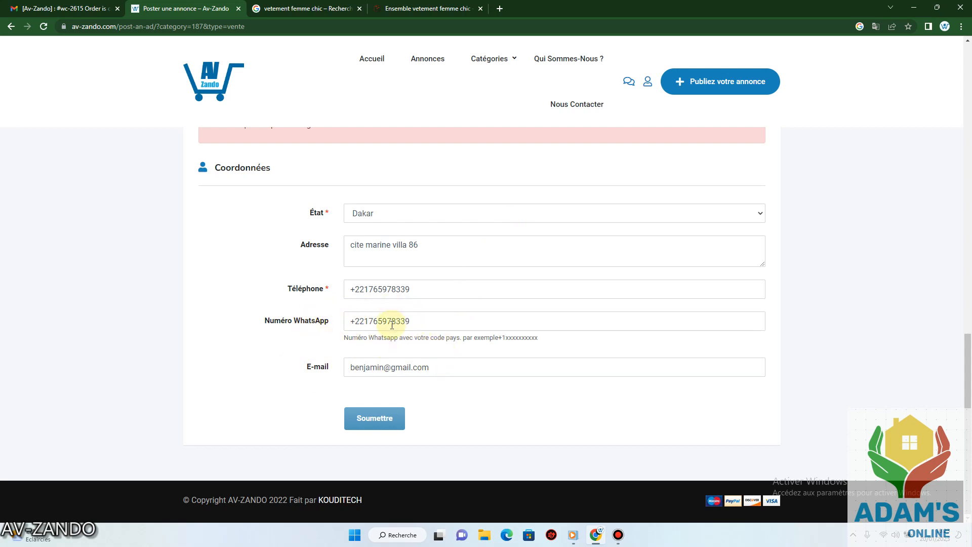
{"action": "left_click", "coordinate": [375, 423]}
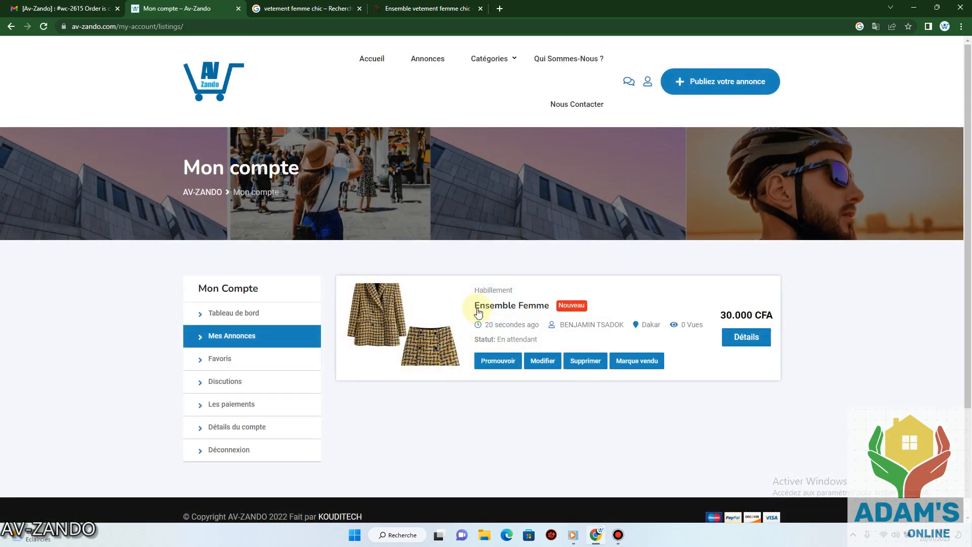
{"action": "left_click", "coordinate": [544, 359]}
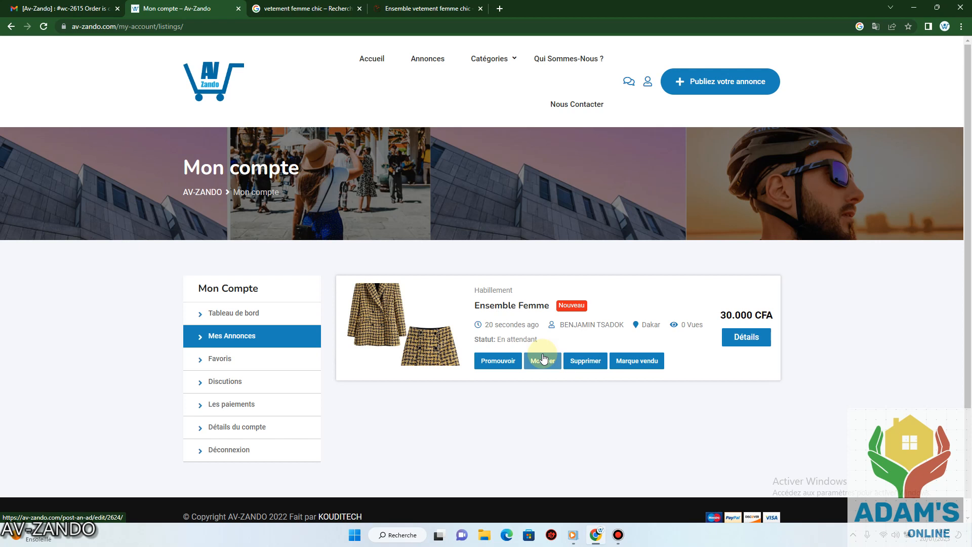
{"action": "left_click", "coordinate": [619, 535]}
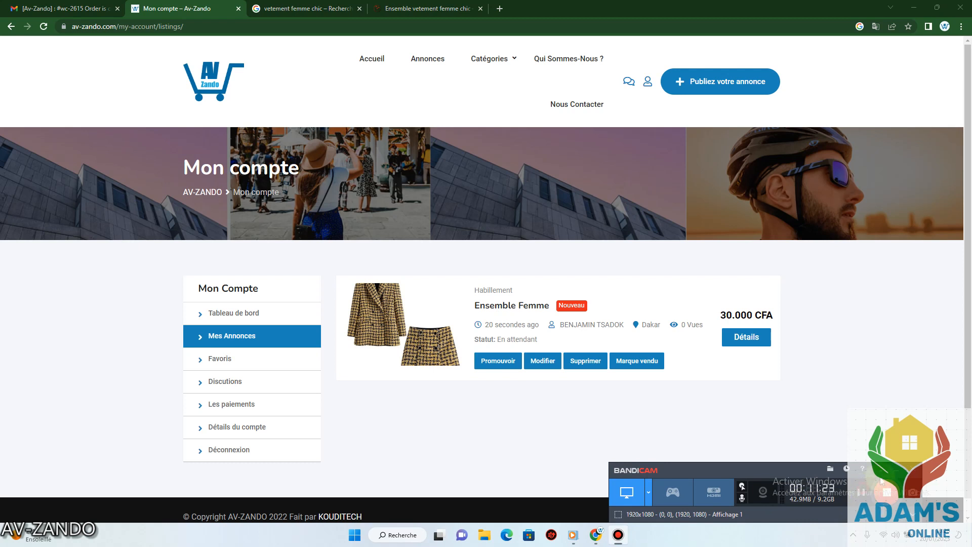
{"action": "left_click", "coordinate": [894, 469]}
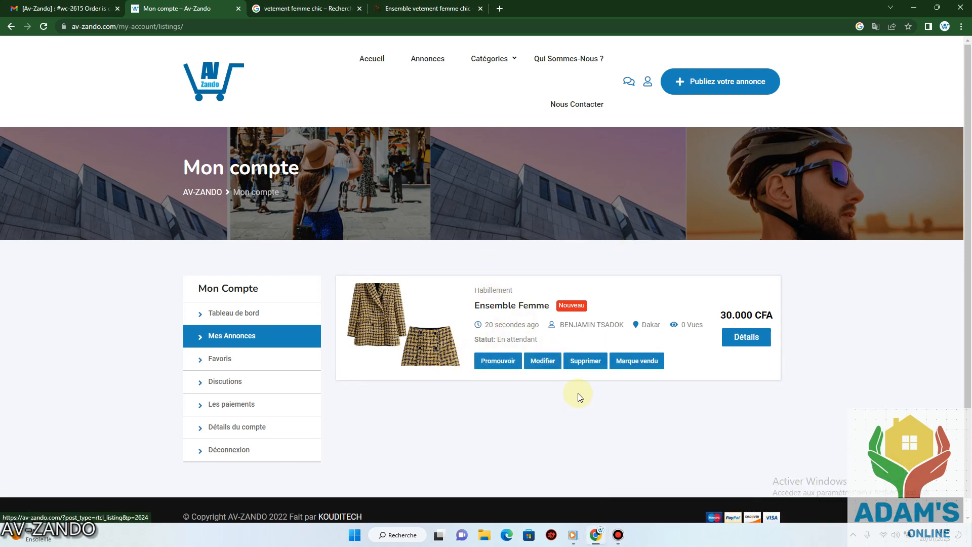
Go to the home page and open Ensemble Femme from Nouvelles annonces.
{"action": "left_click", "coordinate": [372, 61]}
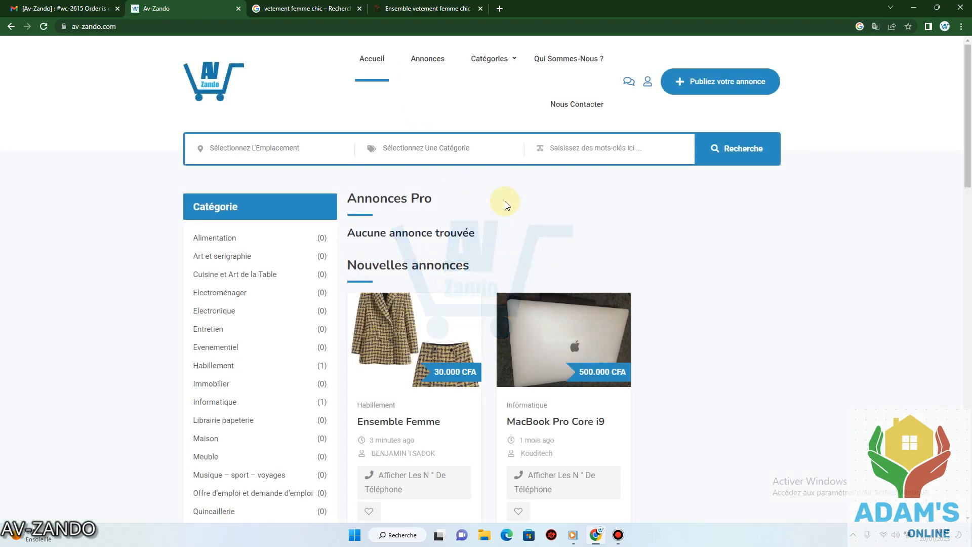
{"action": "scroll", "coordinate": [506, 207], "scroll_direction": "down", "scroll_amount": 4}
{"action": "scroll", "coordinate": [458, 208], "scroll_direction": "up", "scroll_amount": 3}
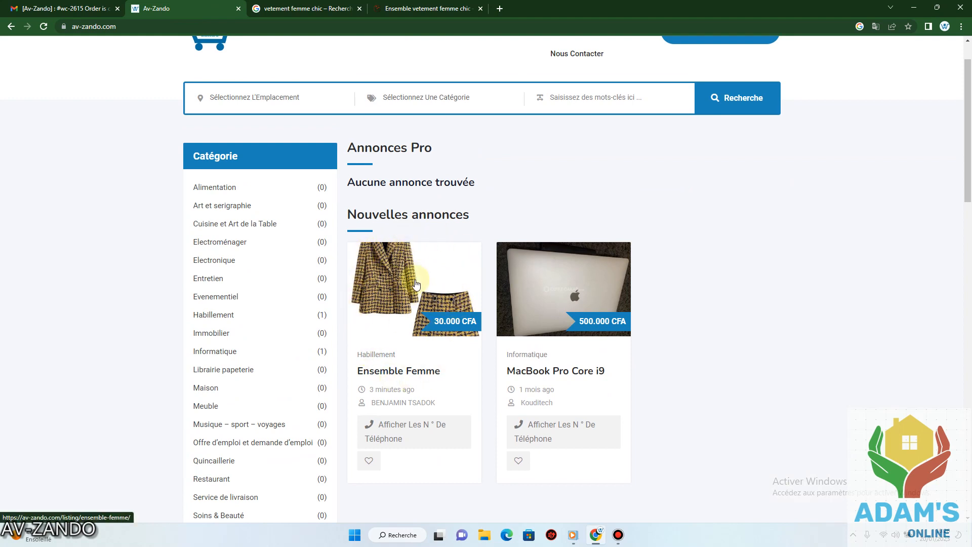
{"action": "scroll", "coordinate": [415, 298], "scroll_direction": "down", "scroll_amount": 1}
{"action": "scroll", "coordinate": [414, 296], "scroll_direction": "down", "scroll_amount": 1}
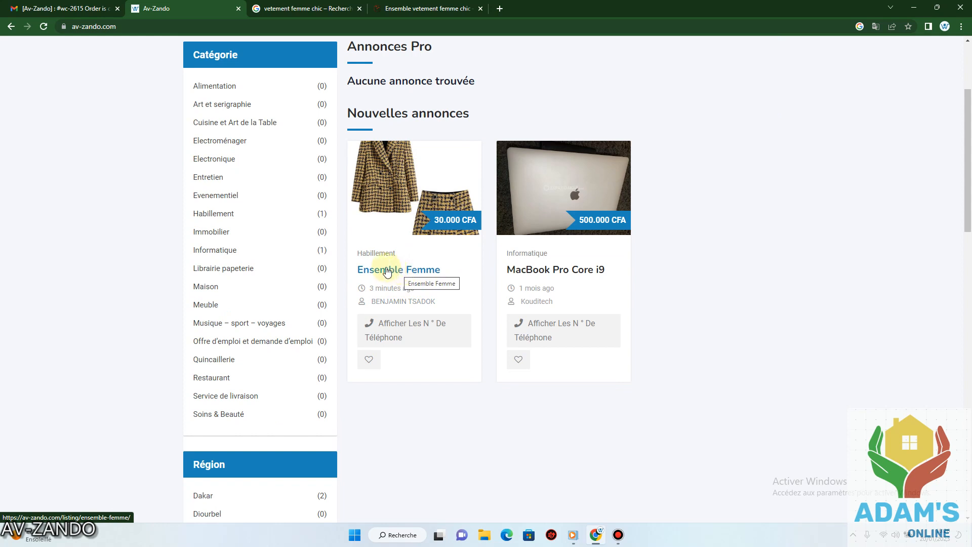
{"action": "left_click", "coordinate": [415, 271]}
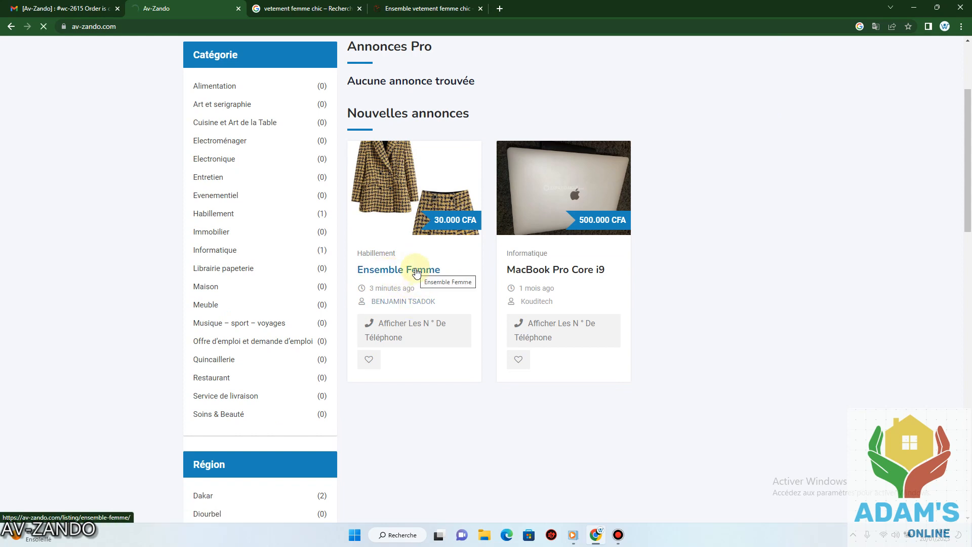
{"action": "scroll", "coordinate": [415, 266], "scroll_direction": "down", "scroll_amount": 5}
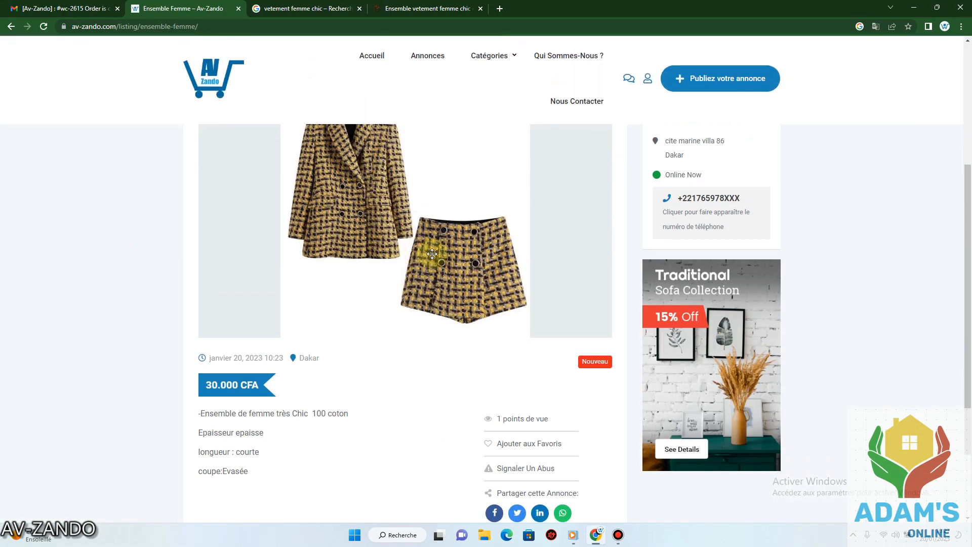
Reveal the seller's full phone number on the Ensemble Femme listing.
{"action": "scroll", "coordinate": [428, 211], "scroll_direction": "up", "scroll_amount": 5}
{"action": "scroll", "coordinate": [428, 211], "scroll_direction": "down", "scroll_amount": 6}
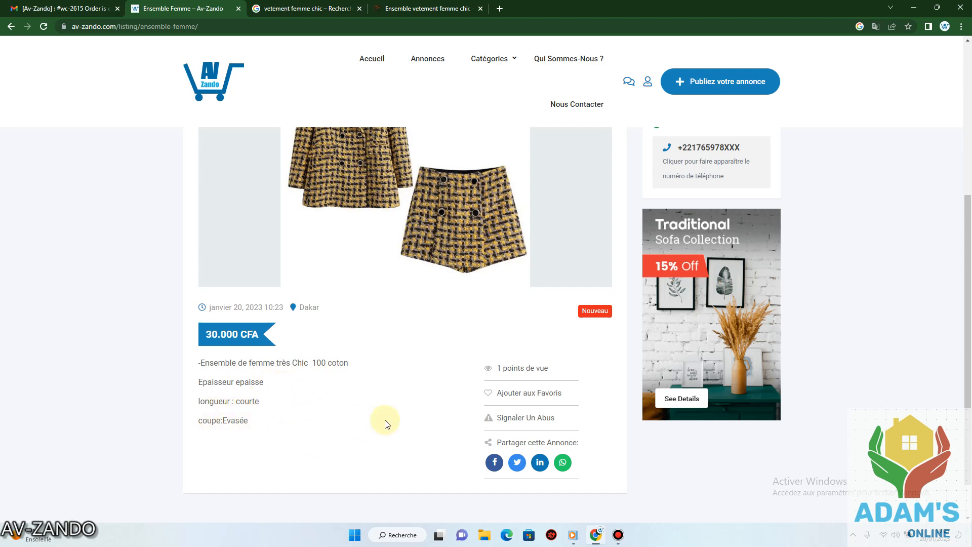
{"action": "scroll", "coordinate": [489, 315], "scroll_direction": "up", "scroll_amount": 1}
{"action": "scroll", "coordinate": [488, 319], "scroll_direction": "up", "scroll_amount": 2}
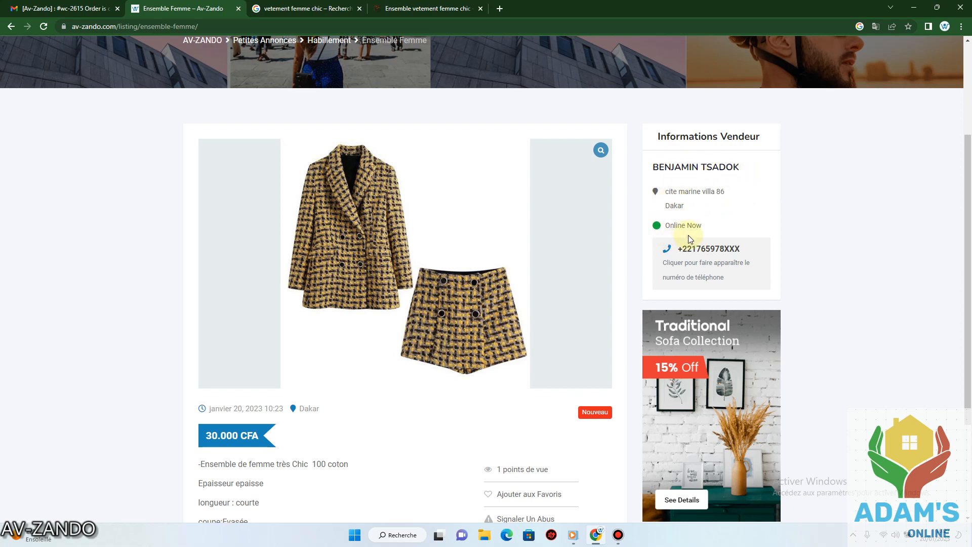
{"action": "left_click", "coordinate": [731, 250]}
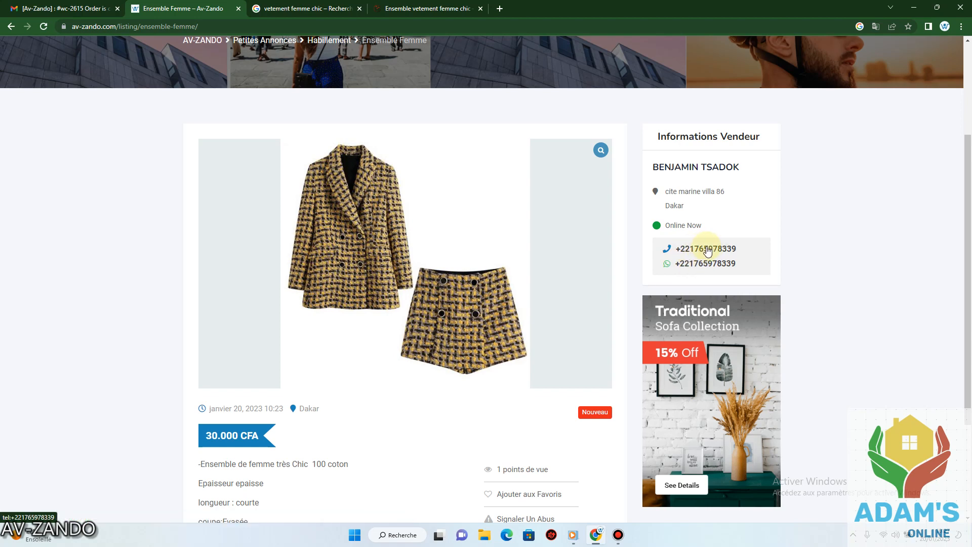
Scroll through the rest of the listing, then return to the Accueil page.
{"action": "scroll", "coordinate": [706, 251], "scroll_direction": "down", "scroll_amount": 3}
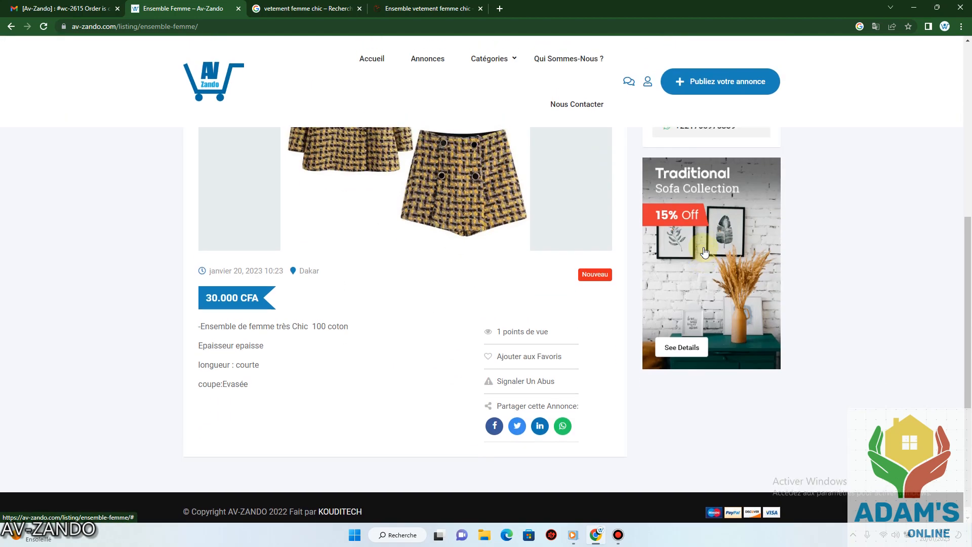
{"action": "scroll", "coordinate": [705, 252], "scroll_direction": "up", "scroll_amount": 3}
{"action": "scroll", "coordinate": [705, 251], "scroll_direction": "down", "scroll_amount": 2}
{"action": "scroll", "coordinate": [705, 252], "scroll_direction": "down", "scroll_amount": 1}
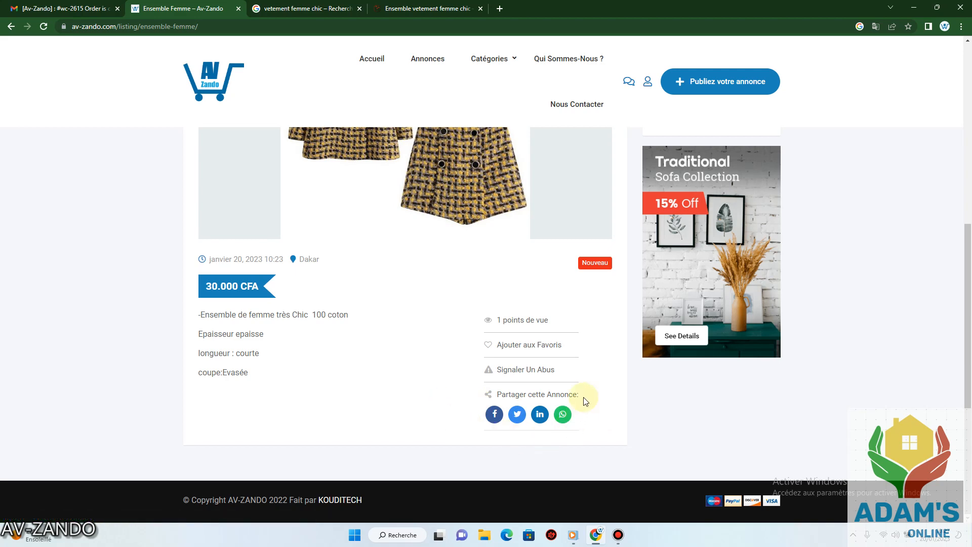
{"action": "scroll", "coordinate": [581, 297], "scroll_direction": "up", "scroll_amount": 5}
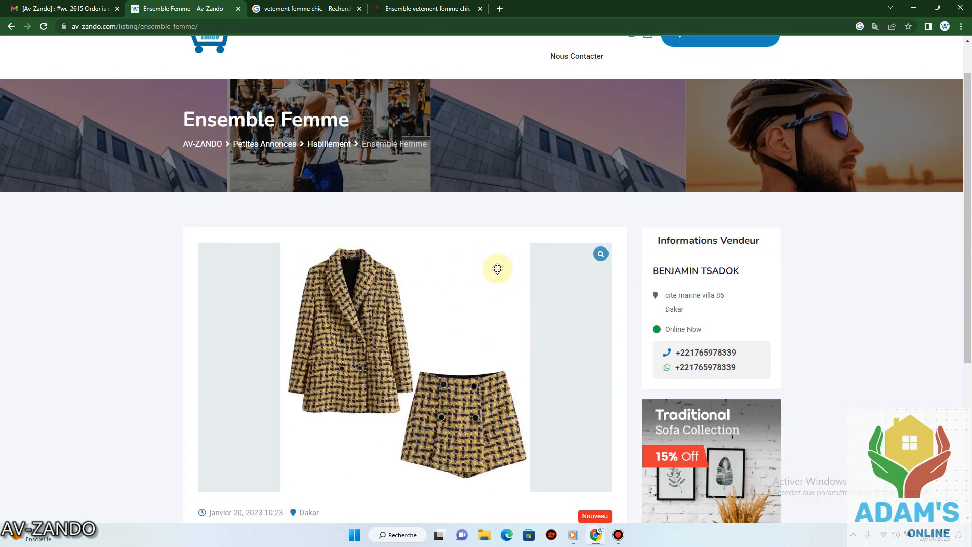
{"action": "scroll", "coordinate": [506, 269], "scroll_direction": "down", "scroll_amount": 3}
{"action": "scroll", "coordinate": [476, 223], "scroll_direction": "up", "scroll_amount": 4}
{"action": "left_click", "coordinate": [377, 59]}
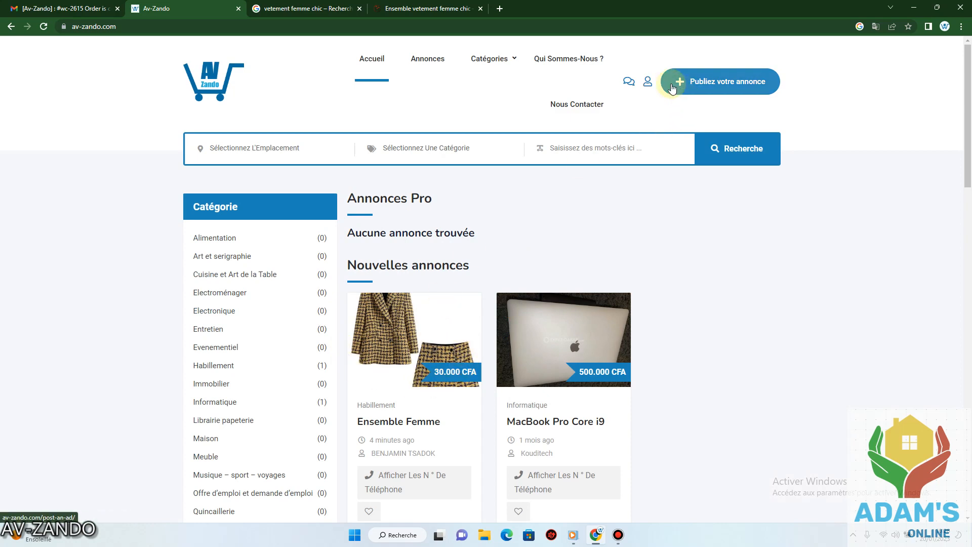
Go through Mon Compte and Tableau de bord to the Mes Annonces list.
{"action": "left_click", "coordinate": [648, 81]}
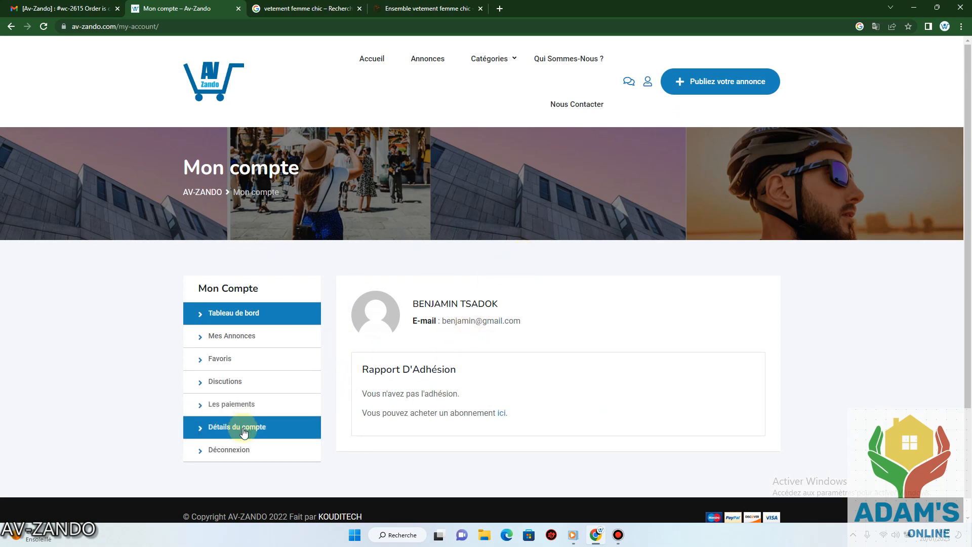
{"action": "left_click", "coordinate": [256, 313]}
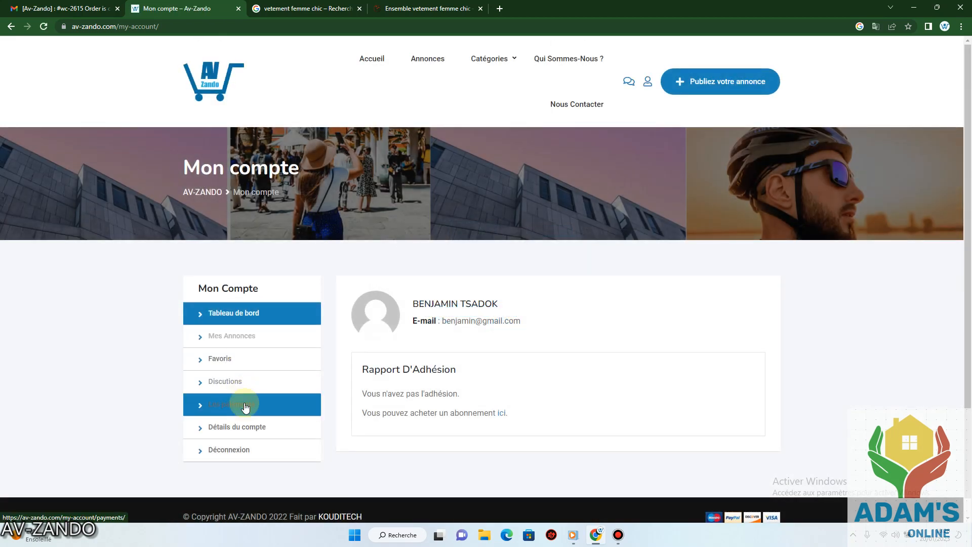
{"action": "left_click", "coordinate": [257, 338]}
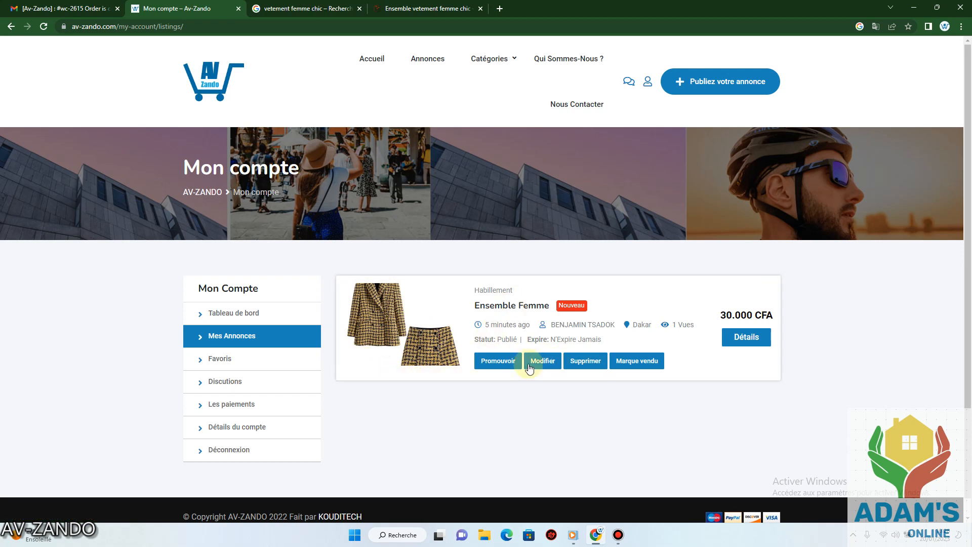
Mark Ensemble Femme as sold with Marque vendu, then go back to Accueil.
{"action": "left_click", "coordinate": [650, 363]}
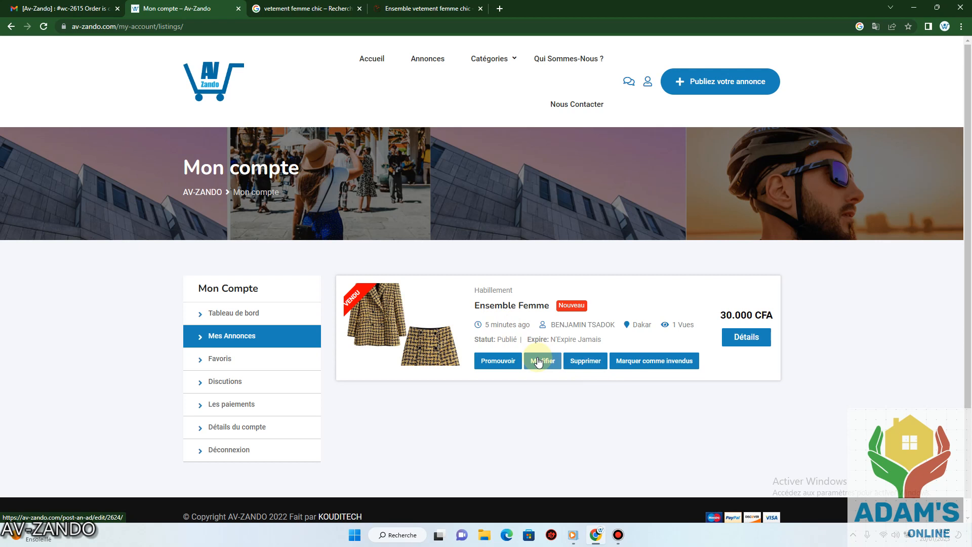
{"action": "left_click", "coordinate": [639, 360]}
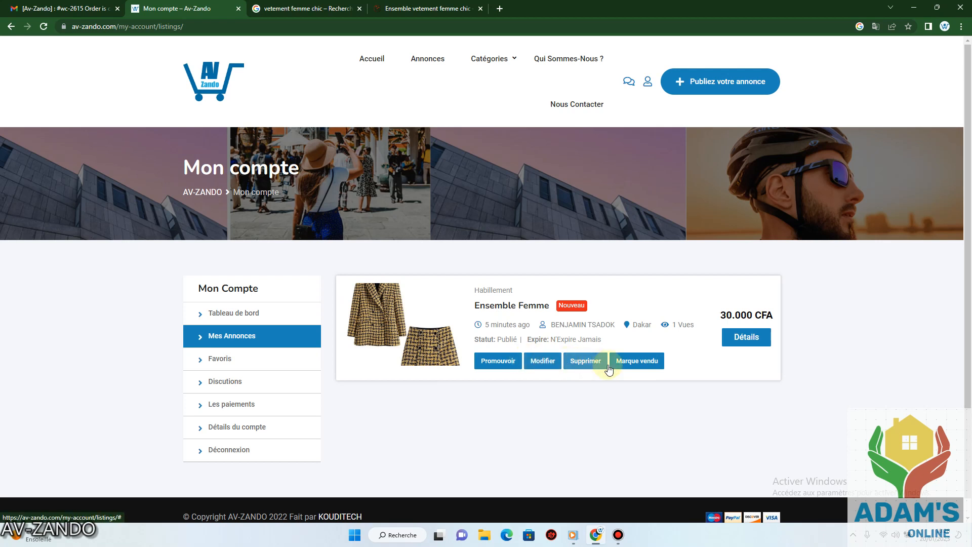
{"action": "left_click", "coordinate": [637, 362]}
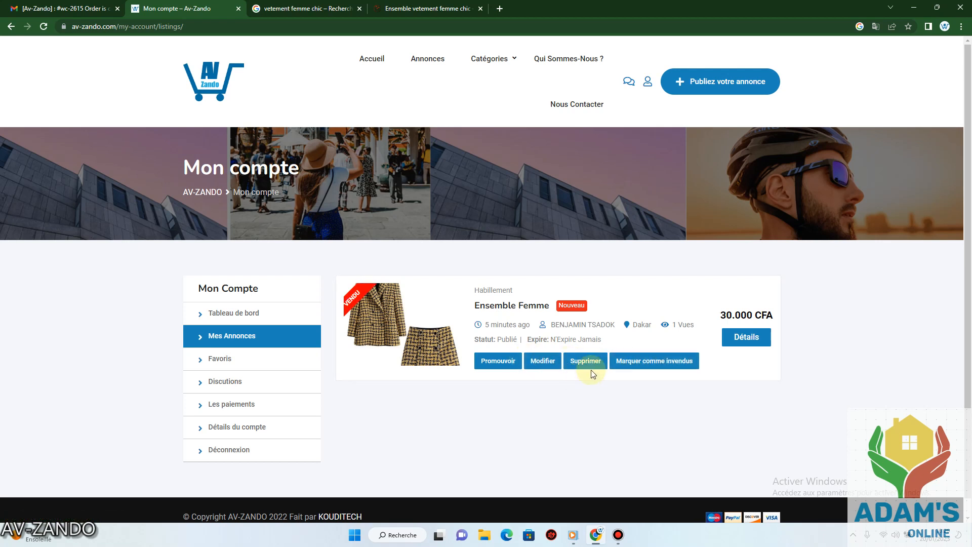
{"action": "left_click", "coordinate": [371, 60]}
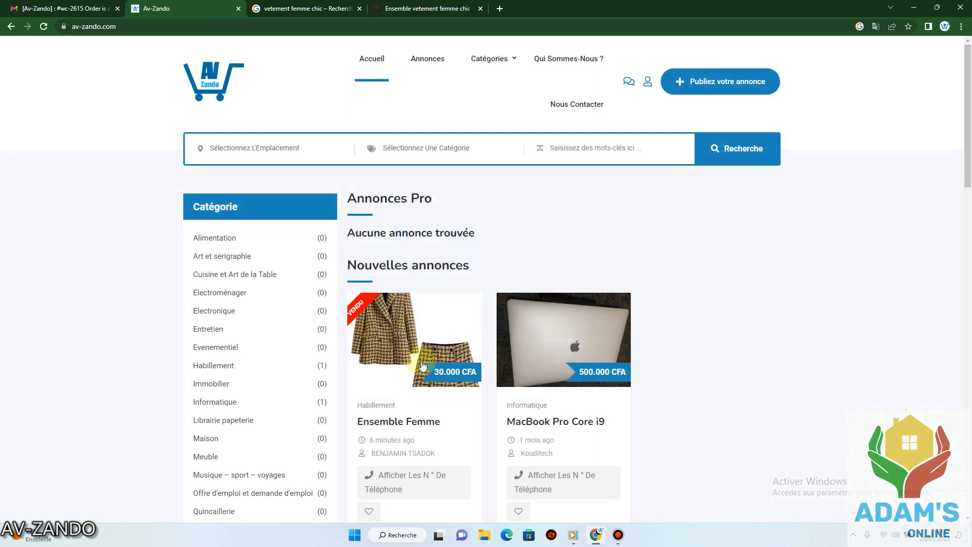
{"action": "scroll", "coordinate": [401, 380], "scroll_direction": "down", "scroll_amount": 2}
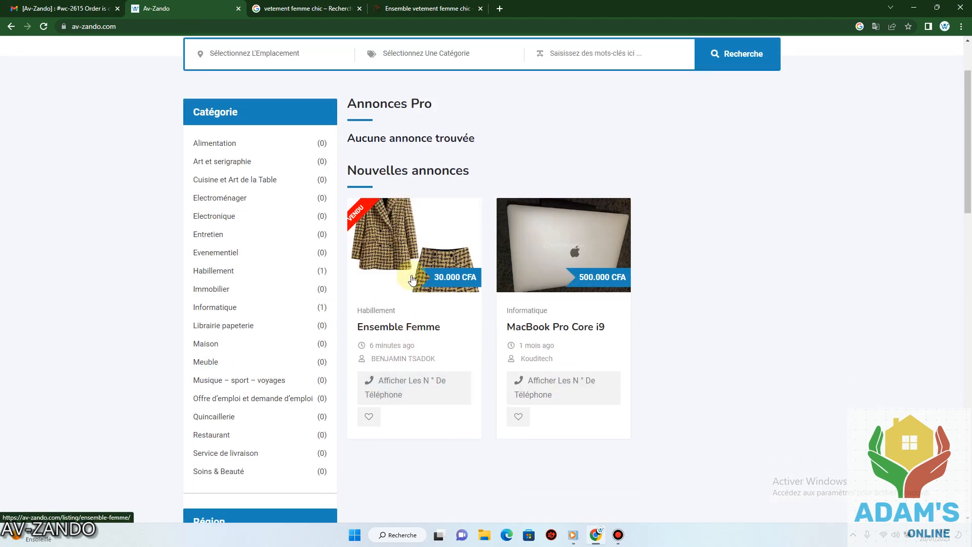
{"action": "scroll", "coordinate": [411, 278], "scroll_direction": "up", "scroll_amount": 2}
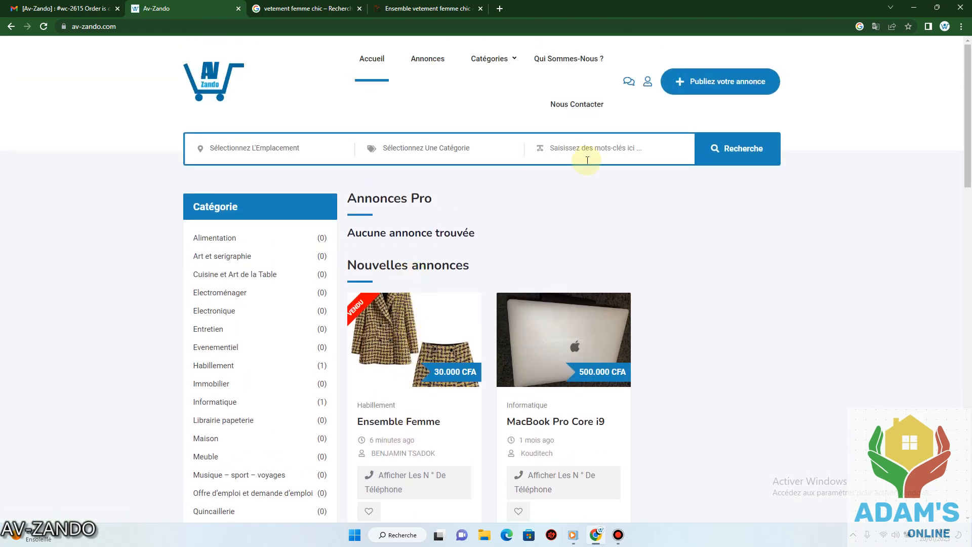
{"action": "left_click", "coordinate": [647, 83]}
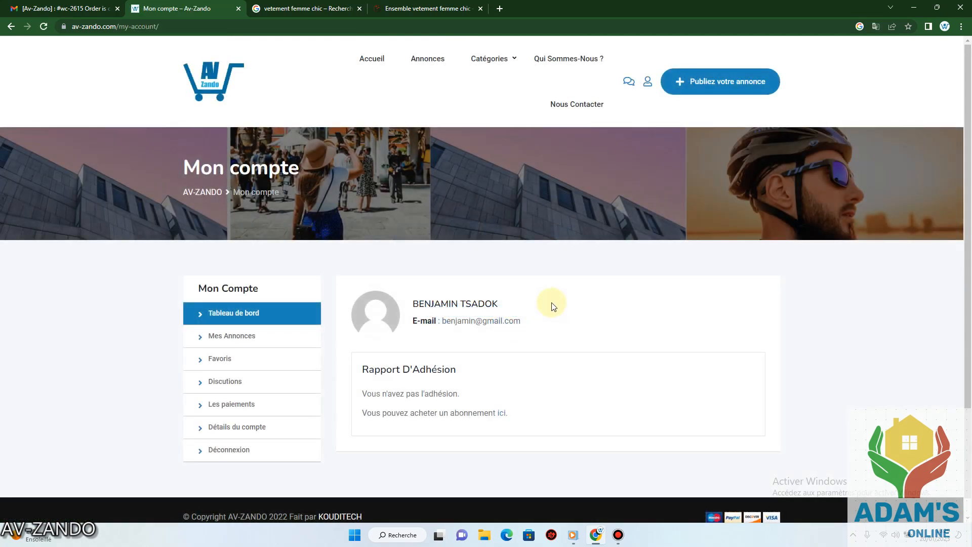
{"action": "scroll", "coordinate": [554, 306], "scroll_direction": "down", "scroll_amount": 1}
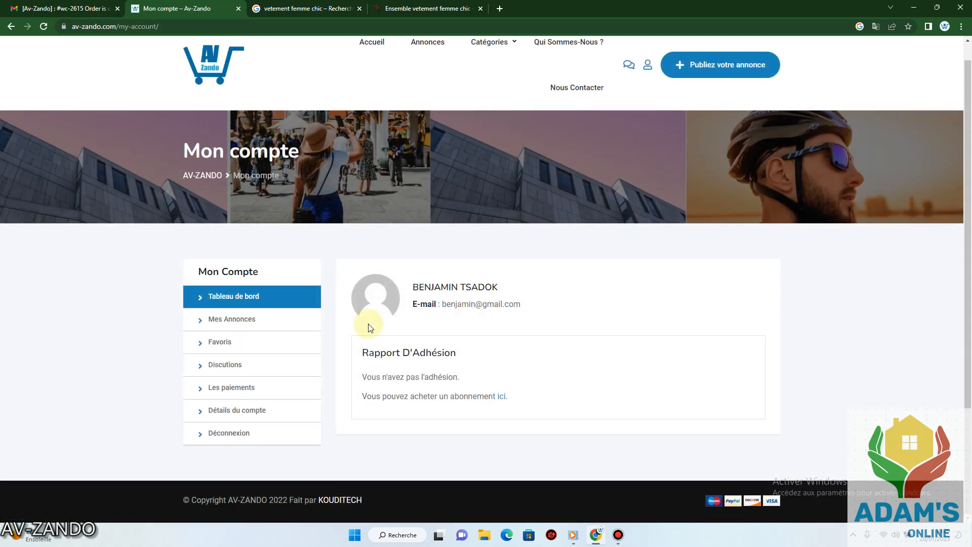
{"action": "left_click", "coordinate": [719, 68]}
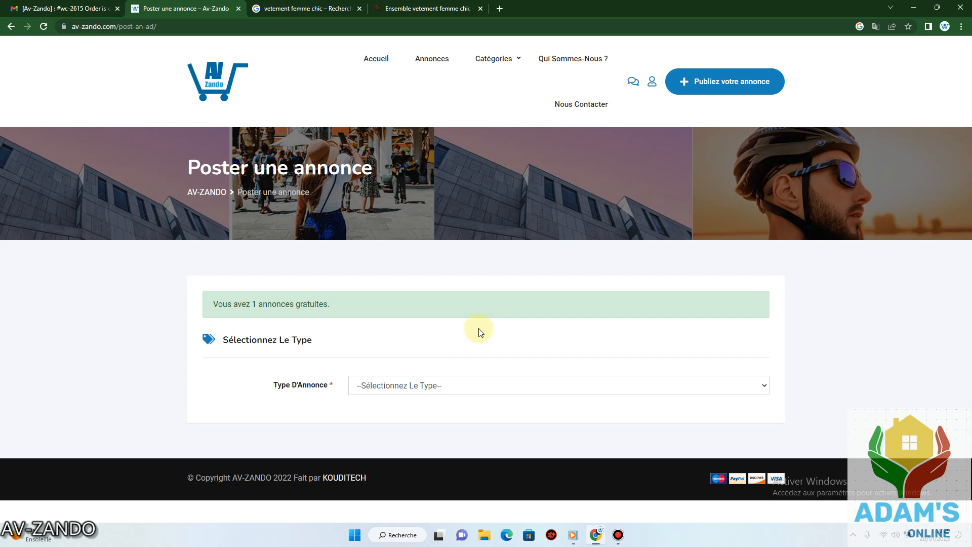
{"action": "left_click", "coordinate": [377, 62]}
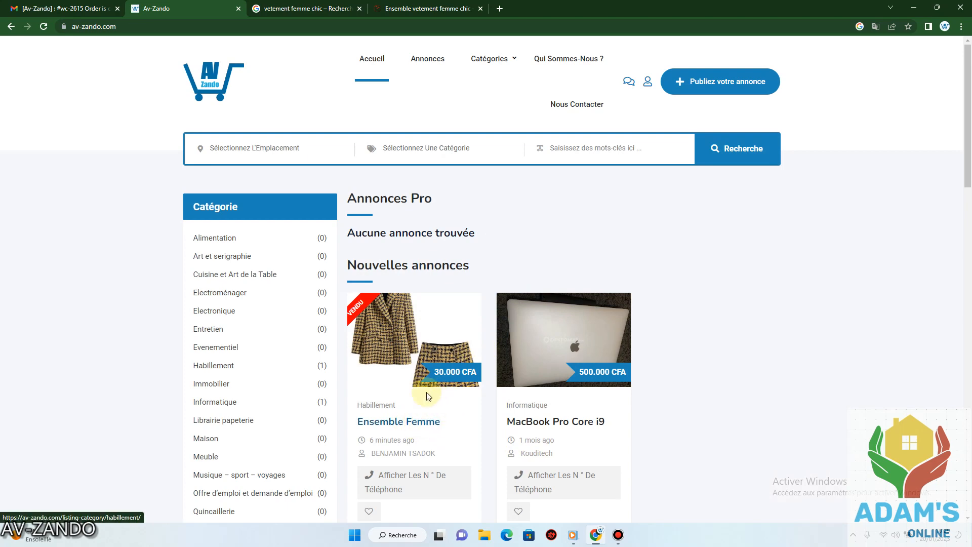
Open the Ensemble Femme ad, reveal the seller's number, and start a WhatsApp chat.
{"action": "left_click", "coordinate": [429, 333]}
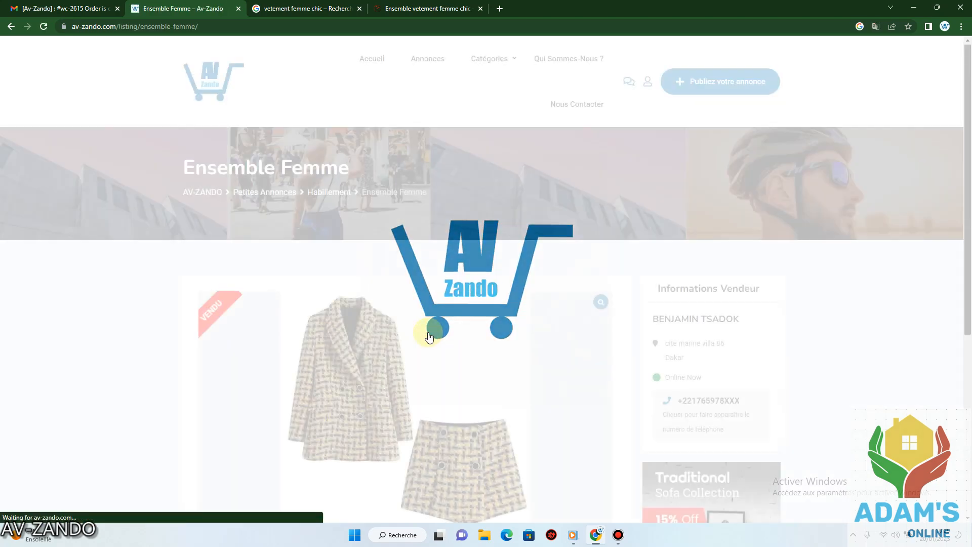
{"action": "scroll", "coordinate": [646, 300], "scroll_direction": "down", "scroll_amount": 5}
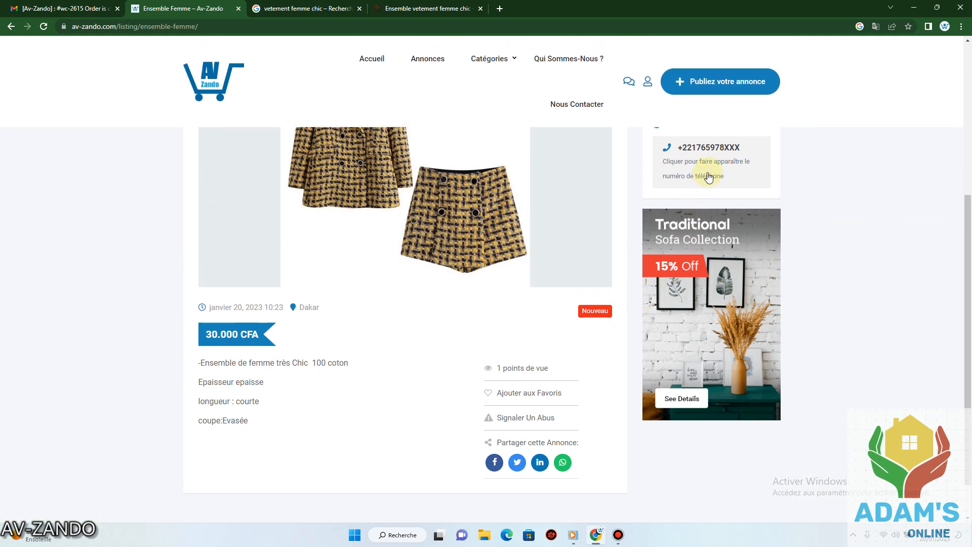
{"action": "left_click", "coordinate": [708, 148]}
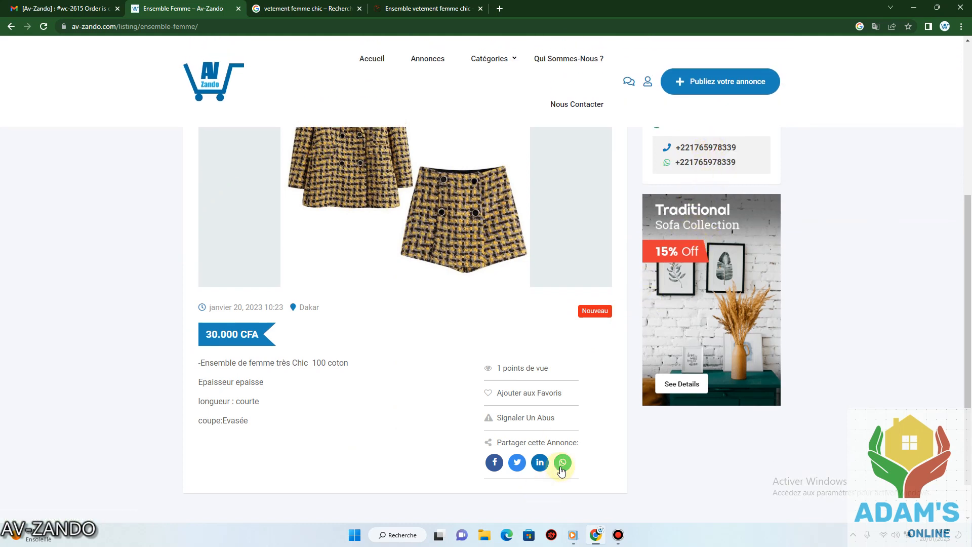
{"action": "left_click", "coordinate": [702, 166]}
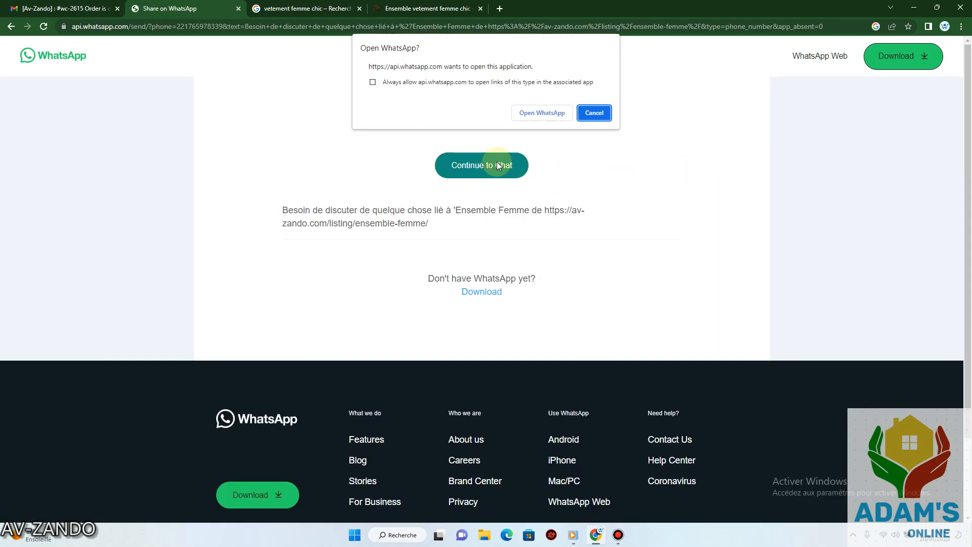
Dismiss the Open WhatsApp? prompt and continue to the seller's chat in the WhatsApp desktop app.
{"action": "left_click", "coordinate": [542, 114]}
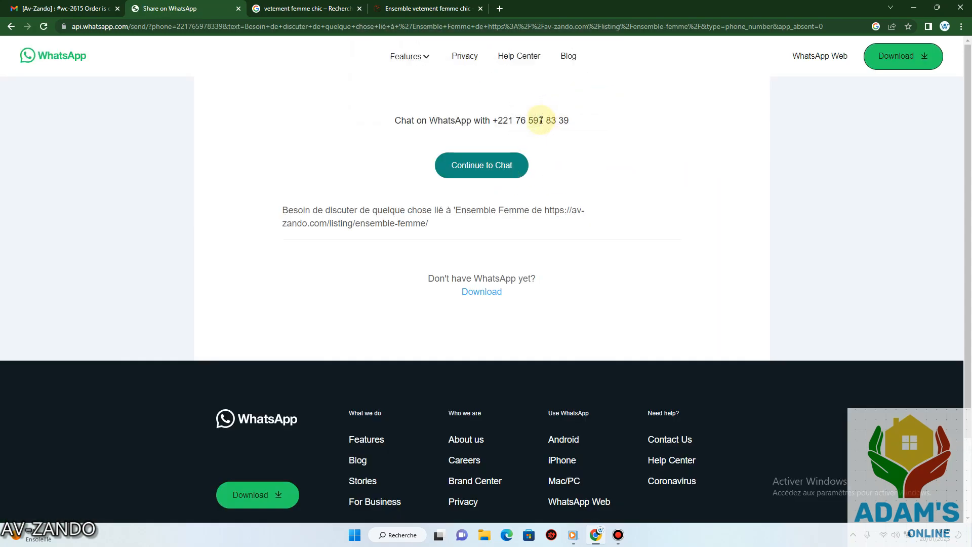
{"action": "left_click", "coordinate": [498, 171]}
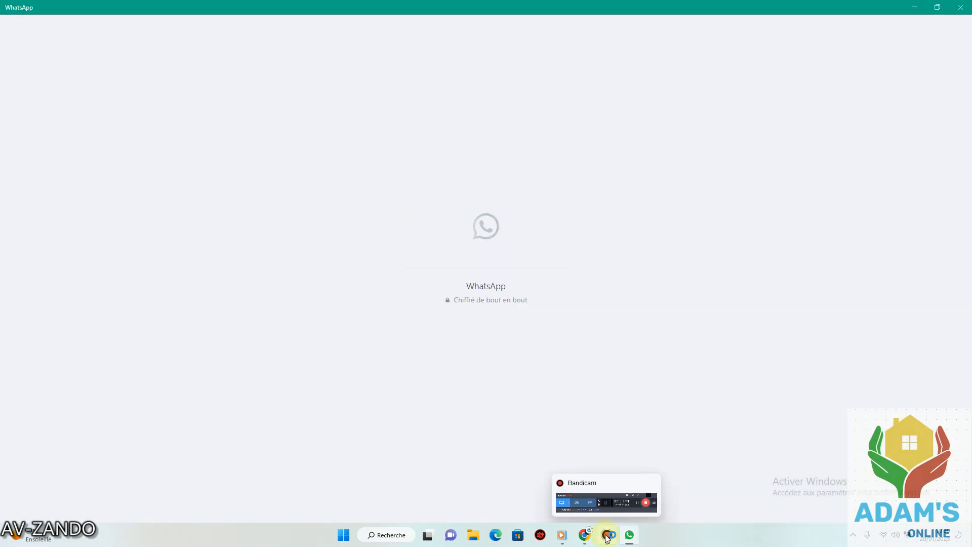
{"action": "left_click", "coordinate": [607, 535]}
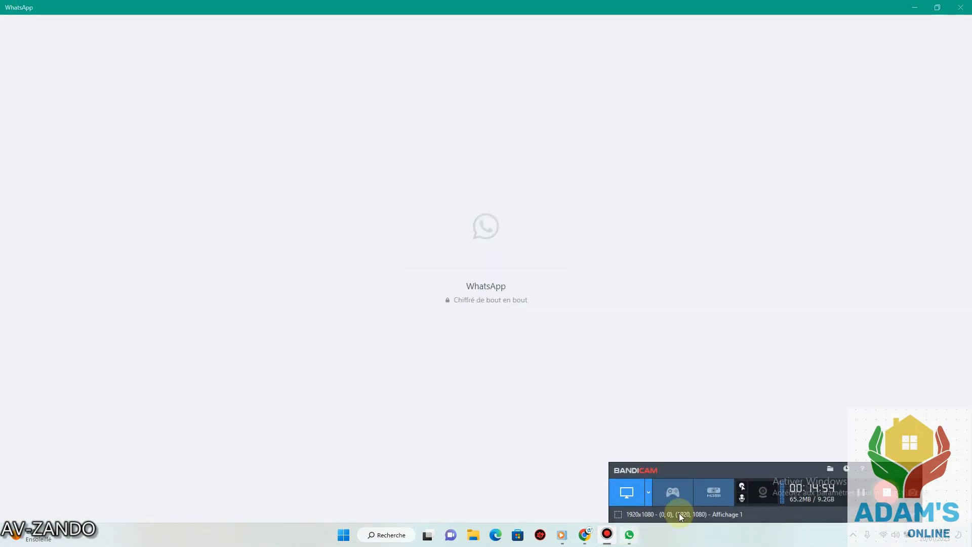